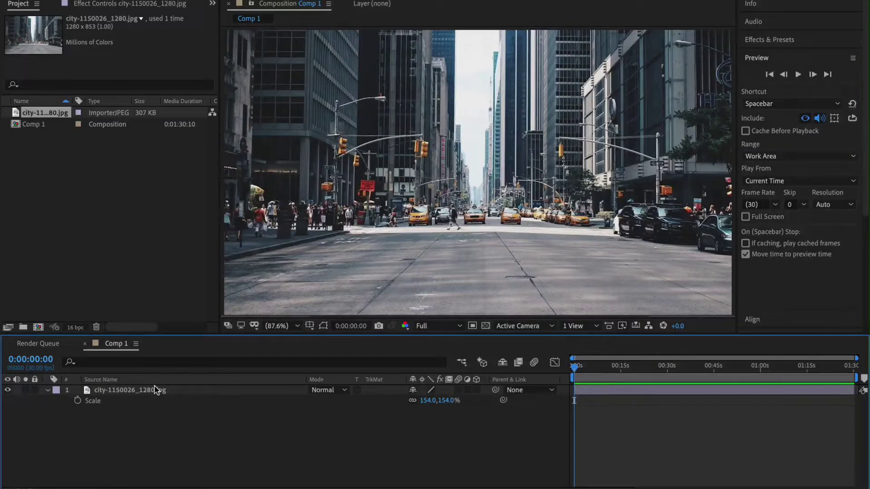
- Select the city street photo layer and play a preview of the comp
{"action": "left_click", "coordinate": [155, 390]}
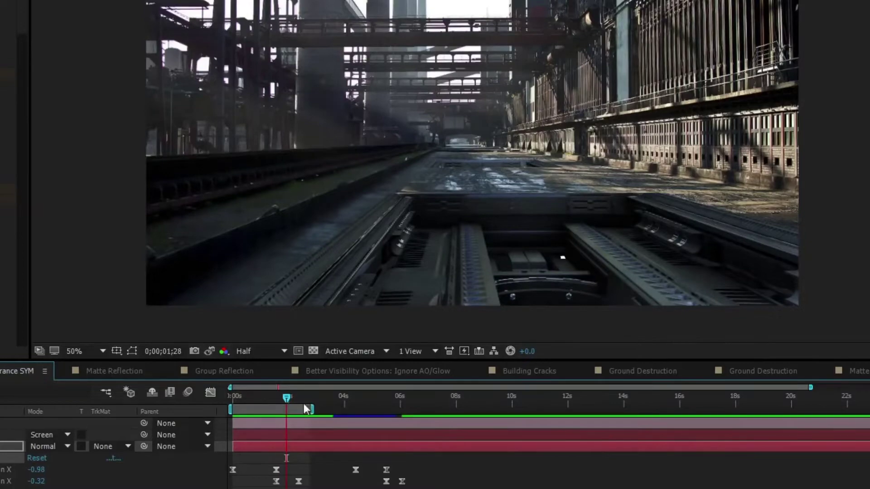
{"action": "left_click_drag", "start_coordinate": [304, 404], "coordinate": [250, 400]}
{"action": "key", "text": "space"}
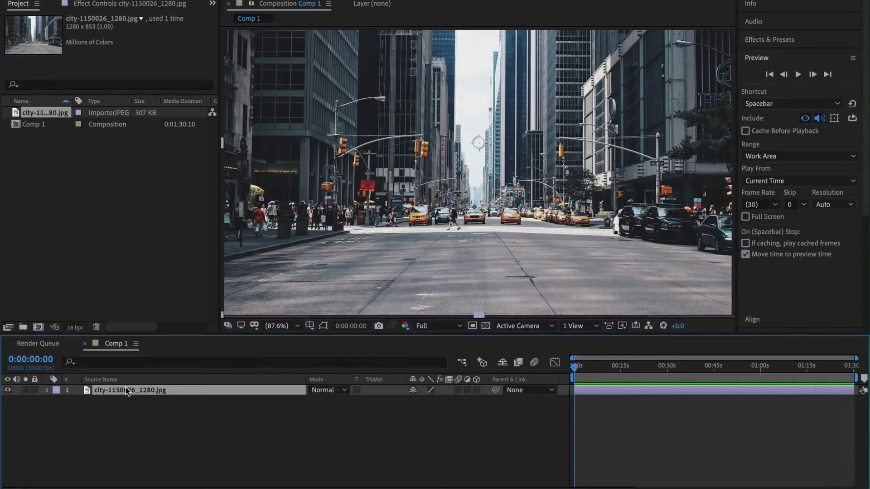
- Add a black solid and apply the Element effect to it
{"action": "key", "text": "ctrl+y"}
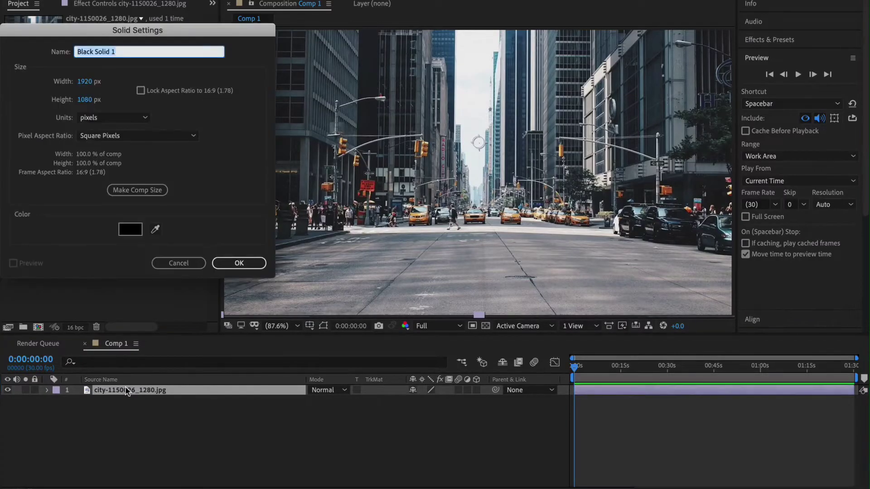
{"action": "key", "text": "Return"}
{"action": "key", "text": "ctrl+space"}
{"action": "type", "text": "ele"}
{"action": "key", "text": "Return"}
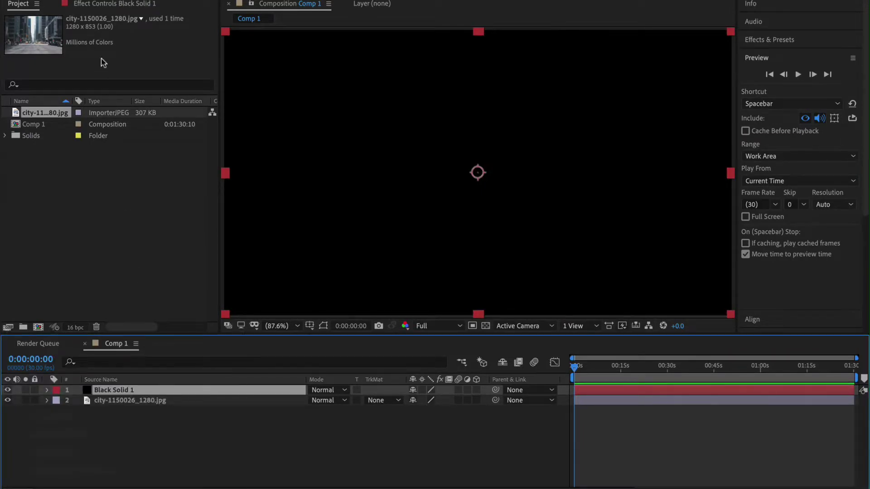
- Open Element's 3D Scene Setup and look down on the empty grid
{"action": "left_click", "coordinate": [107, 7]}
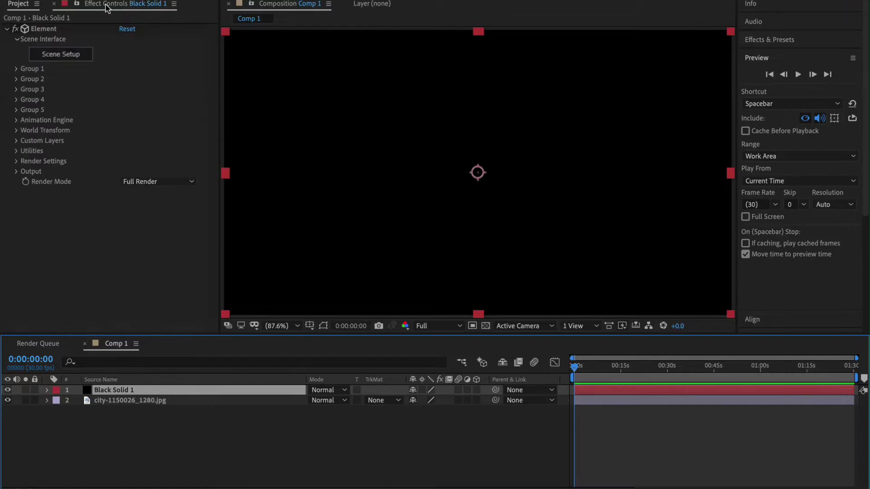
{"action": "left_click", "coordinate": [65, 55]}
{"action": "left_click_drag", "start_coordinate": [364, 135], "coordinate": [326, 217]}
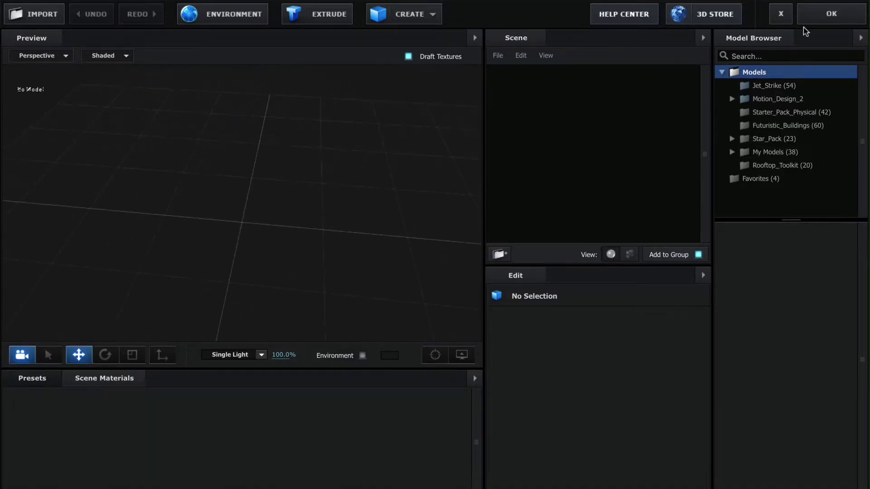
- Close and reopen the Element scene setup on Black Solid 1
{"action": "left_click", "coordinate": [829, 11]}
{"action": "left_click", "coordinate": [113, 389]}
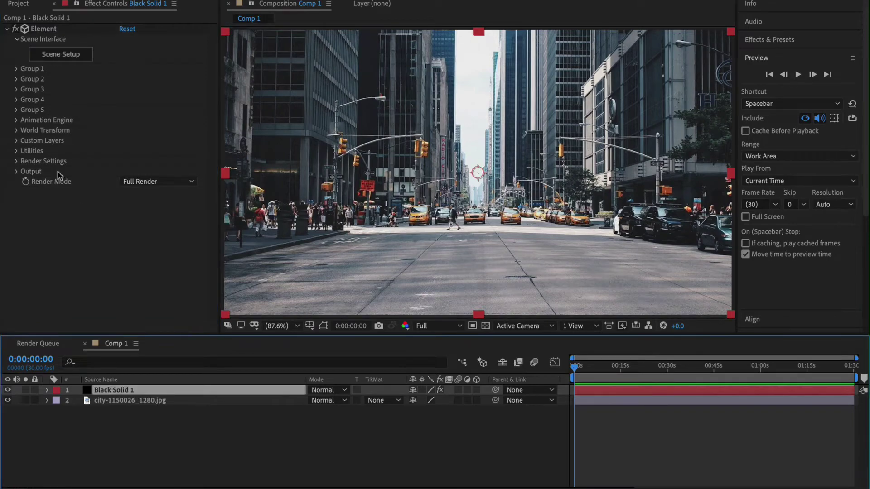
{"action": "left_click", "coordinate": [63, 59]}
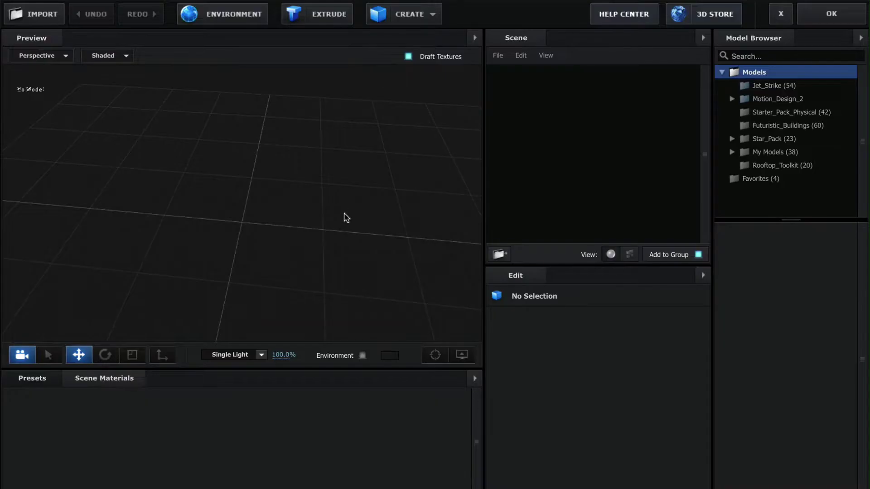
{"action": "left_click_drag", "start_coordinate": [473, 221], "coordinate": [424, 214]}
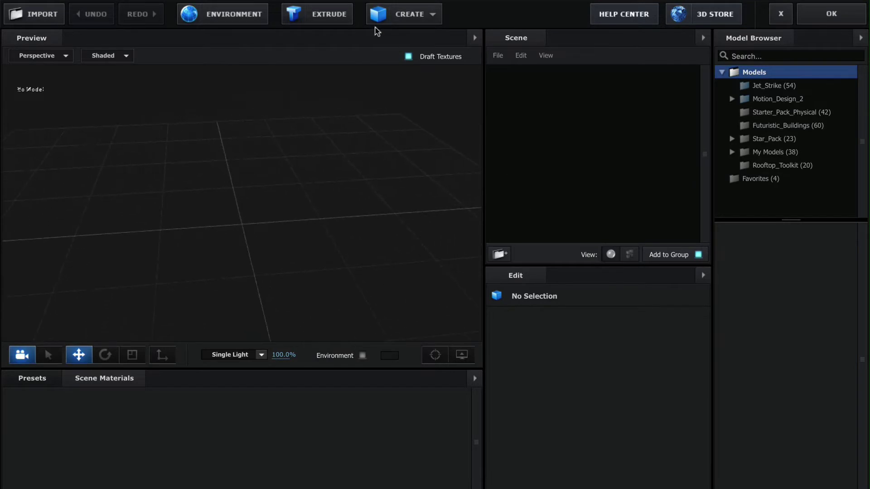
- Add Beam_13 from the Motion_Design_2 Beams folder to the scene
{"action": "double_click", "coordinate": [780, 100]}
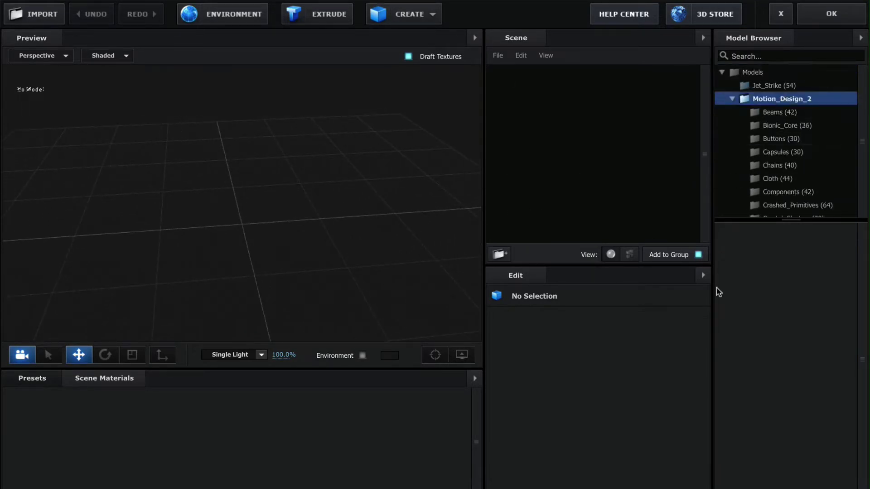
{"action": "scroll", "coordinate": [784, 180], "scroll_direction": "down", "scroll_amount": 1}
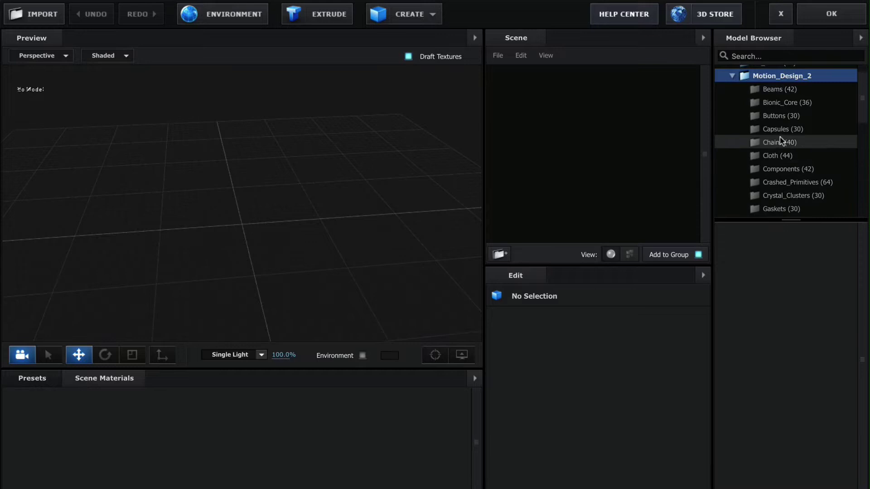
{"action": "left_click", "coordinate": [779, 90]}
{"action": "mouse_move", "coordinate": [286, 237]}
{"action": "left_mouse_down"}
{"action": "mouse_move", "coordinate": [266, 235]}
{"action": "mouse_move", "coordinate": [282, 235]}
{"action": "left_mouse_up"}
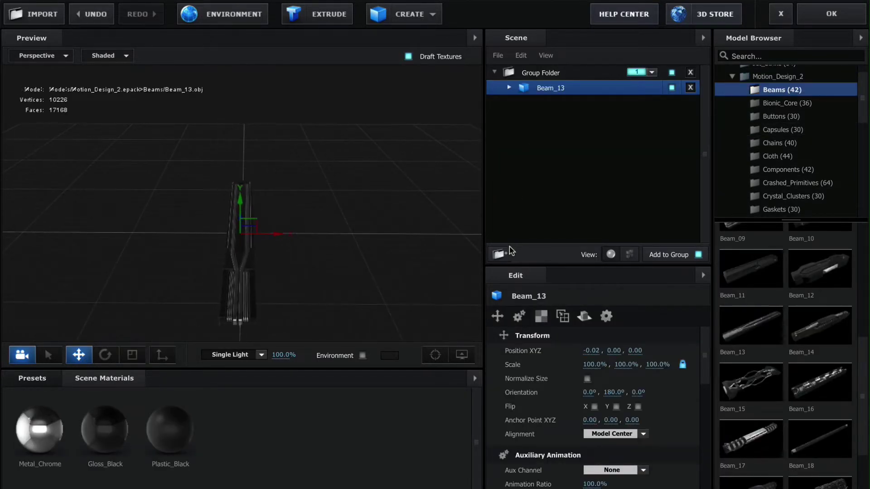
- Nest Beam_13 in a new group folder with X-axis symmetry enabled
{"action": "left_click", "coordinate": [500, 254]}
{"action": "left_click_drag", "start_coordinate": [557, 100], "coordinate": [555, 86]}
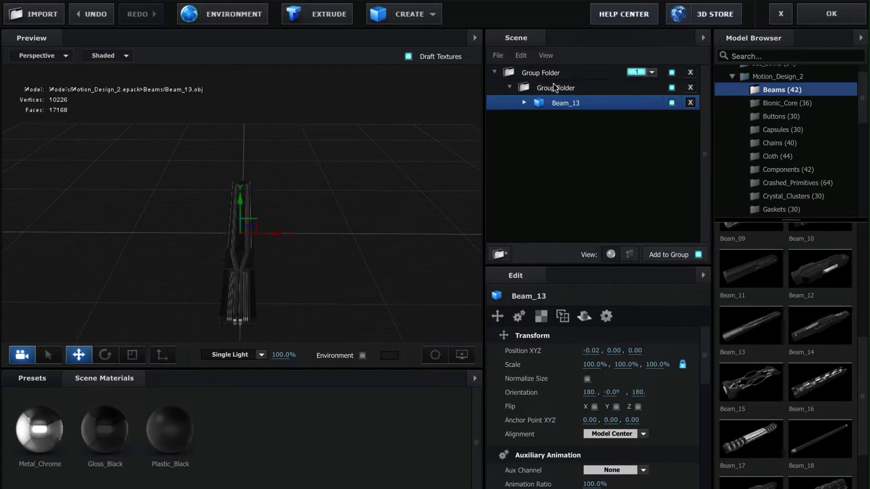
{"action": "left_click", "coordinate": [551, 89]}
{"action": "left_click", "coordinate": [562, 316]}
{"action": "left_click", "coordinate": [594, 351]}
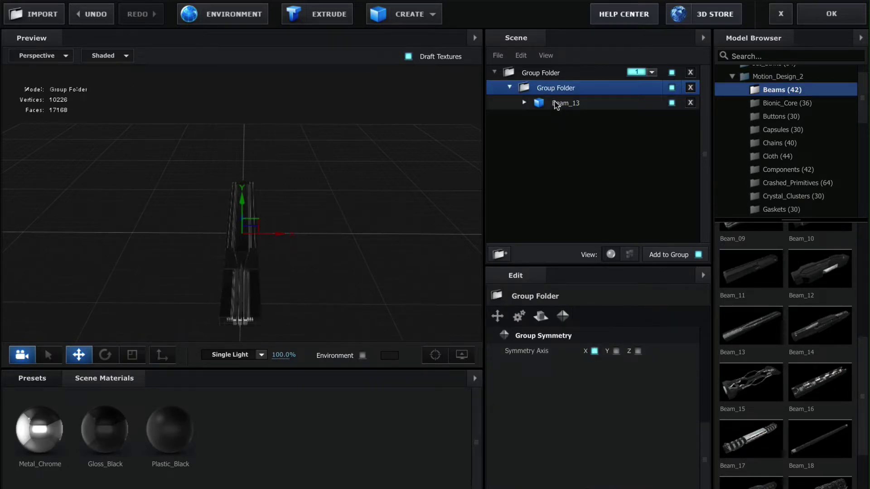
- Move Beam_13 to X -0.12 so the mirrored copies nearly touch
{"action": "left_click", "coordinate": [555, 104]}
{"action": "left_click_drag", "start_coordinate": [282, 233], "coordinate": [285, 208]}
{"action": "scroll", "coordinate": [310, 228], "scroll_direction": "up", "scroll_amount": 3}
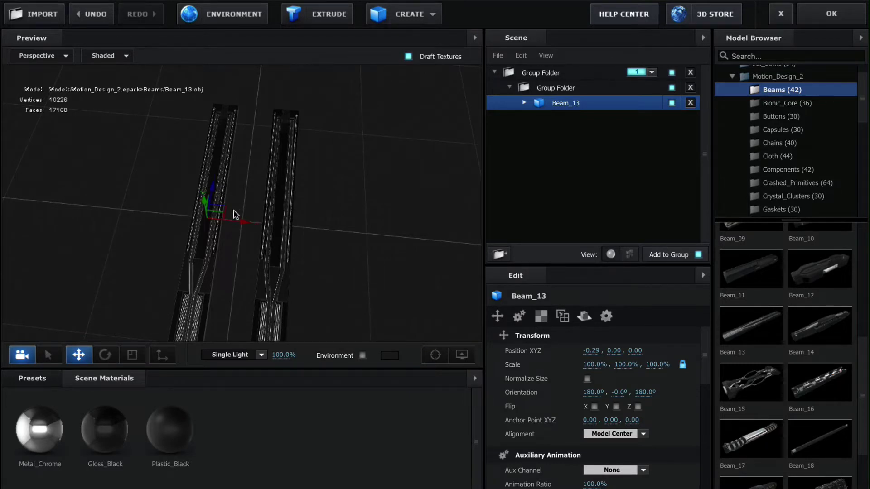
{"action": "mouse_move", "coordinate": [237, 220]}
{"action": "left_mouse_down"}
{"action": "mouse_move", "coordinate": [291, 224]}
{"action": "mouse_move", "coordinate": [227, 220]}
{"action": "left_mouse_up"}
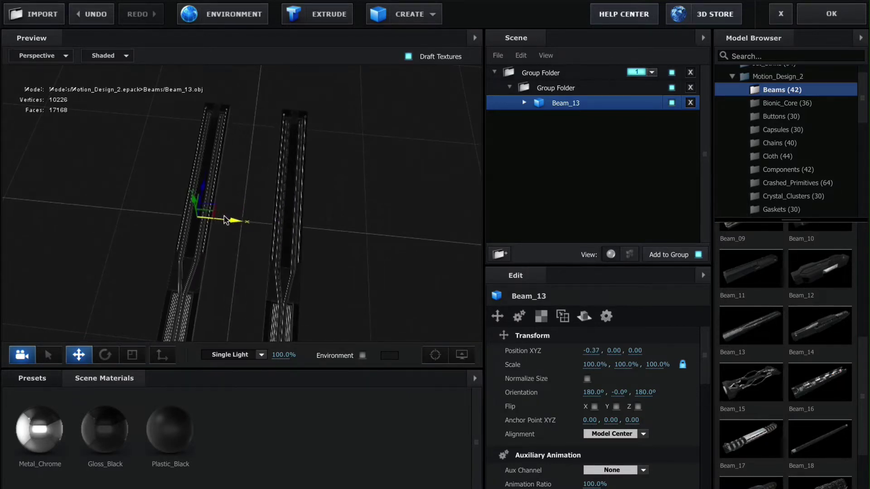
{"action": "left_click_drag", "start_coordinate": [346, 227], "coordinate": [249, 233]}
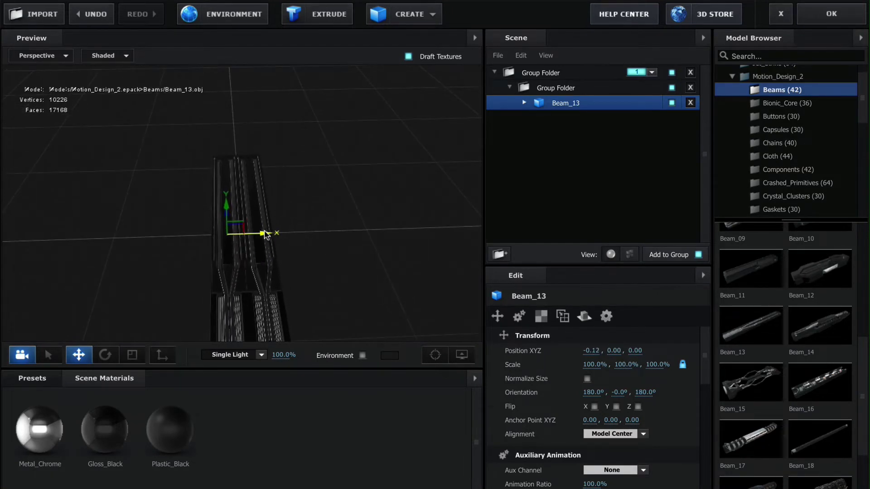
- Add a box primitive with its chamfer set to 0
{"action": "left_click", "coordinate": [404, 16]}
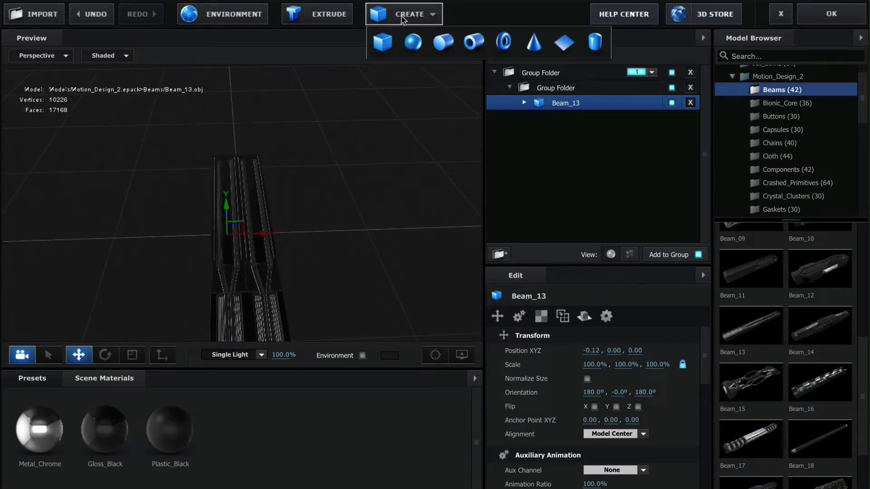
{"action": "left_click", "coordinate": [382, 40]}
{"action": "left_click_drag", "start_coordinate": [342, 238], "coordinate": [414, 231]}
{"action": "left_click_drag", "start_coordinate": [589, 379], "coordinate": [580, 375]}
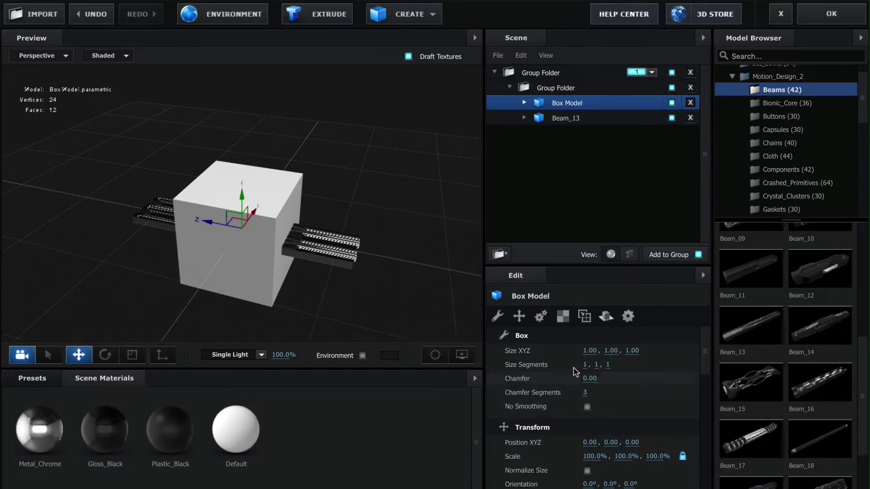
{"action": "left_click_drag", "start_coordinate": [585, 380], "coordinate": [555, 378]}
- Size the box 1.54 × 0.54 × 2.39 and lower it to Y -0.23
{"action": "mouse_move", "coordinate": [589, 351]}
{"action": "left_mouse_down"}
{"action": "mouse_move", "coordinate": [576, 349]}
{"action": "mouse_move", "coordinate": [587, 350]}
{"action": "left_mouse_up"}
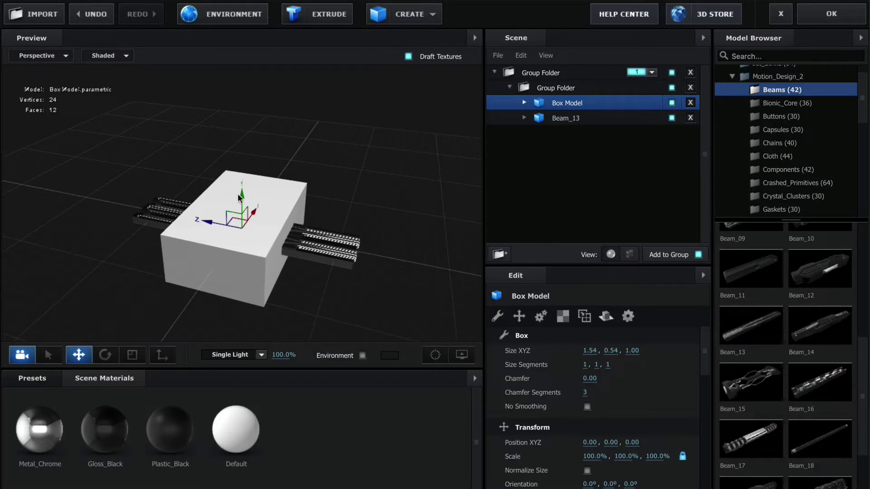
{"action": "left_click_drag", "start_coordinate": [242, 197], "coordinate": [242, 217]}
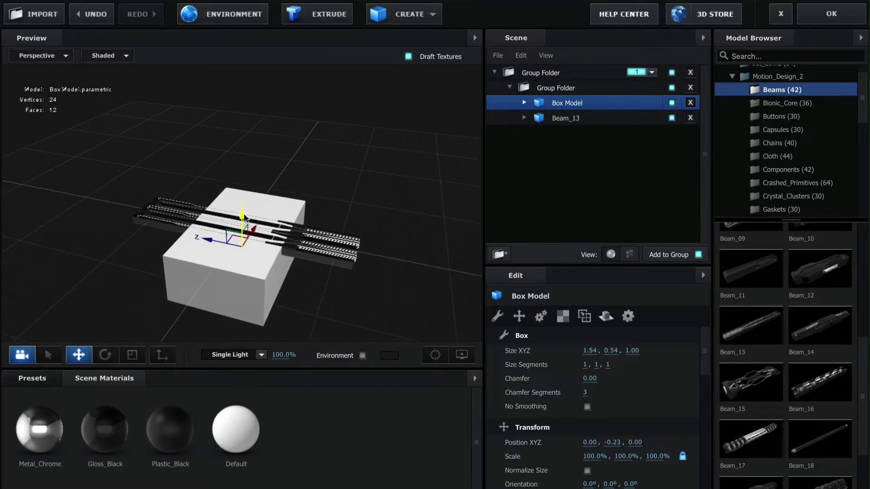
{"action": "left_click_drag", "start_coordinate": [632, 350], "coordinate": [721, 356]}
{"action": "left_click_drag", "start_coordinate": [379, 222], "coordinate": [358, 217]}
{"action": "left_click_drag", "start_coordinate": [632, 348], "coordinate": [633, 348]}
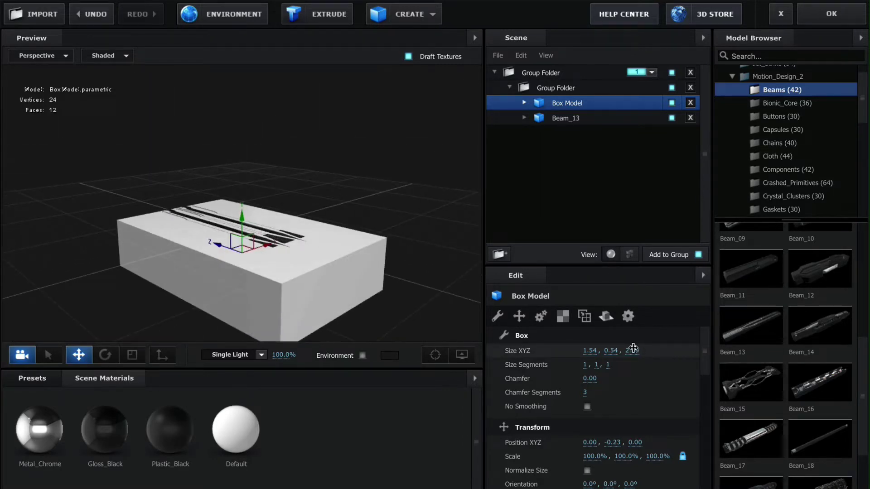
{"action": "scroll", "coordinate": [355, 300], "scroll_direction": "up", "scroll_amount": 3}
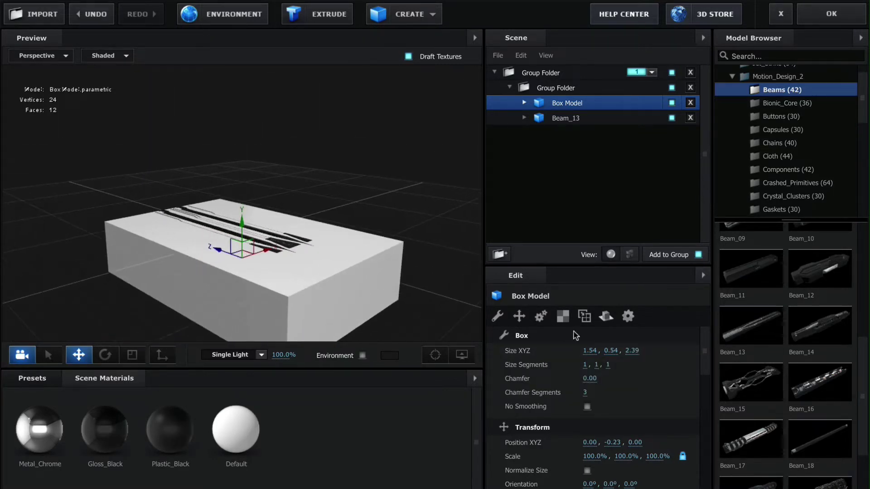
{"action": "left_click", "coordinate": [584, 316]}
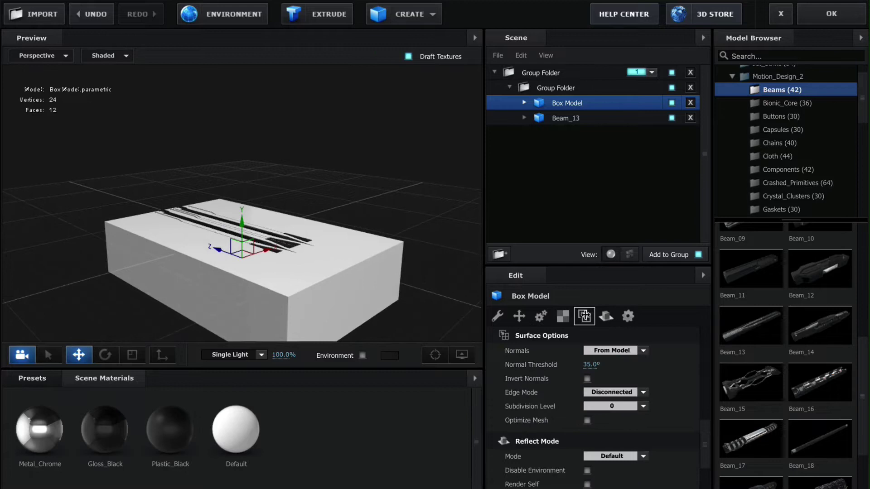
- Invert the box's normals and look down inside it
{"action": "left_click", "coordinate": [587, 379]}
{"action": "left_click_drag", "start_coordinate": [374, 245], "coordinate": [284, 257]}
{"action": "scroll", "coordinate": [345, 261], "scroll_direction": "up", "scroll_amount": 5}
{"action": "left_click", "coordinate": [33, 380]}
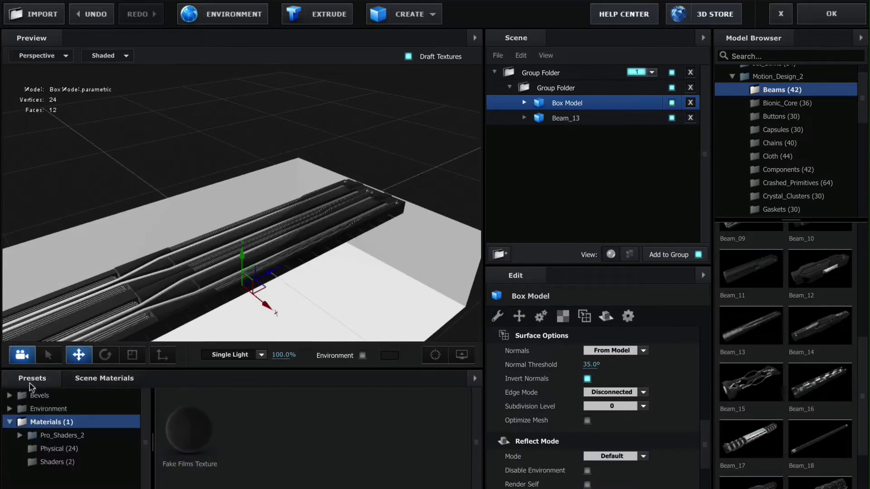
{"action": "left_click", "coordinate": [9, 422]}
{"action": "left_click_drag", "start_coordinate": [160, 216], "coordinate": [223, 226]}
{"action": "scroll", "coordinate": [223, 227], "scroll_direction": "down", "scroll_amount": 3}
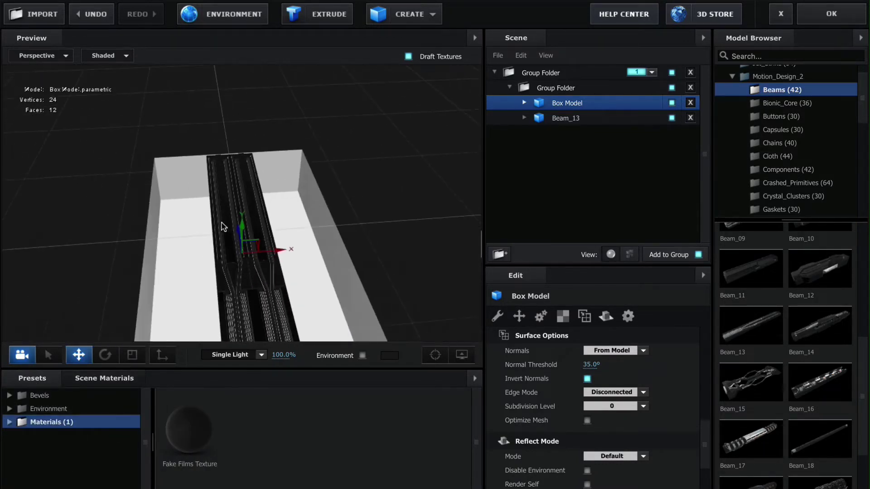
- Move the box into the outer group and add a plane at X 0.35
{"action": "left_click", "coordinate": [403, 14]}
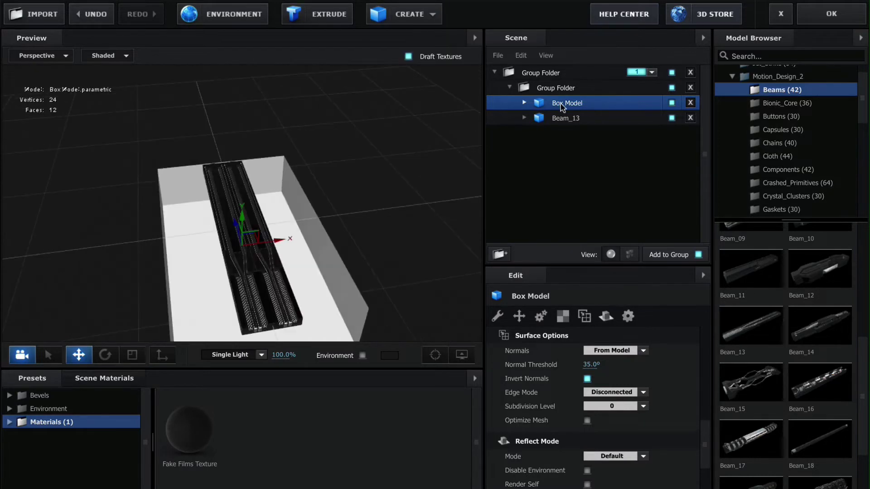
{"action": "left_click_drag", "start_coordinate": [570, 105], "coordinate": [559, 134]}
{"action": "left_click", "coordinate": [390, 14]}
{"action": "left_click", "coordinate": [564, 44]}
{"action": "left_click_drag", "start_coordinate": [273, 230], "coordinate": [404, 250]}
- Hide the box and slide the plane to X 0.50
{"action": "left_click", "coordinate": [671, 87]}
{"action": "scroll", "coordinate": [355, 239], "scroll_direction": "up", "scroll_amount": 5}
{"action": "scroll", "coordinate": [404, 253], "scroll_direction": "down", "scroll_amount": 2}
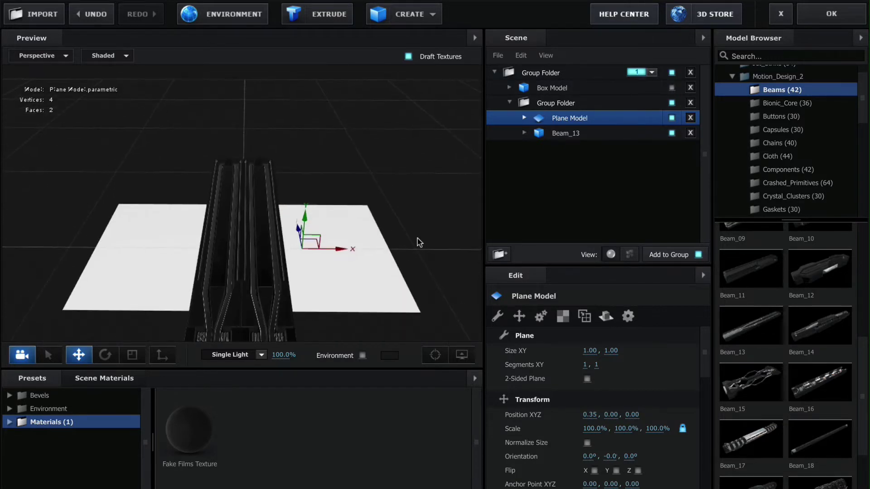
{"action": "scroll", "coordinate": [422, 240], "scroll_direction": "up", "scroll_amount": 1}
{"action": "left_click_drag", "start_coordinate": [336, 248], "coordinate": [404, 241]}
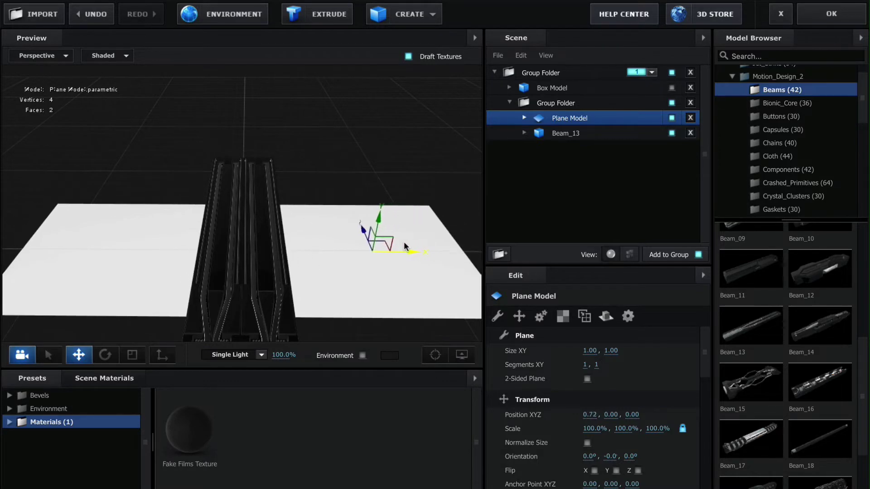
{"action": "left_click_drag", "start_coordinate": [381, 297], "coordinate": [373, 260]}
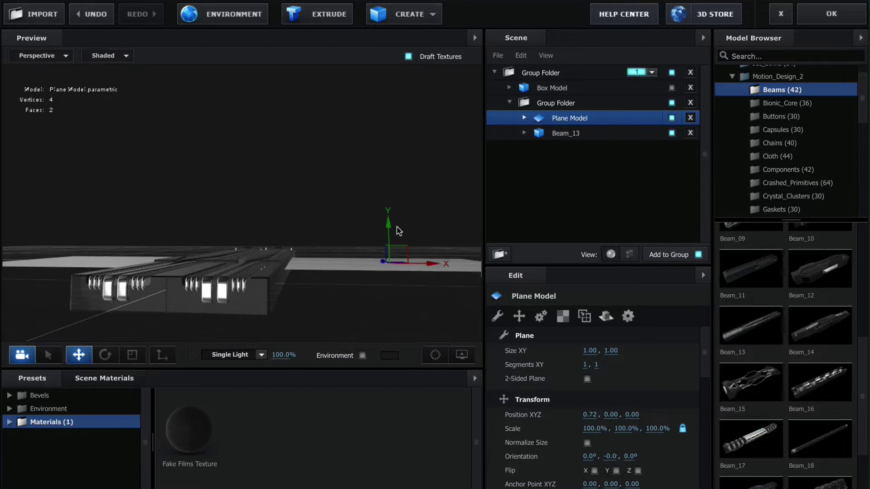
{"action": "left_click_drag", "start_coordinate": [388, 228], "coordinate": [388, 219]}
{"action": "left_click_drag", "start_coordinate": [313, 273], "coordinate": [326, 278]}
{"action": "left_click_drag", "start_coordinate": [412, 252], "coordinate": [375, 252]}
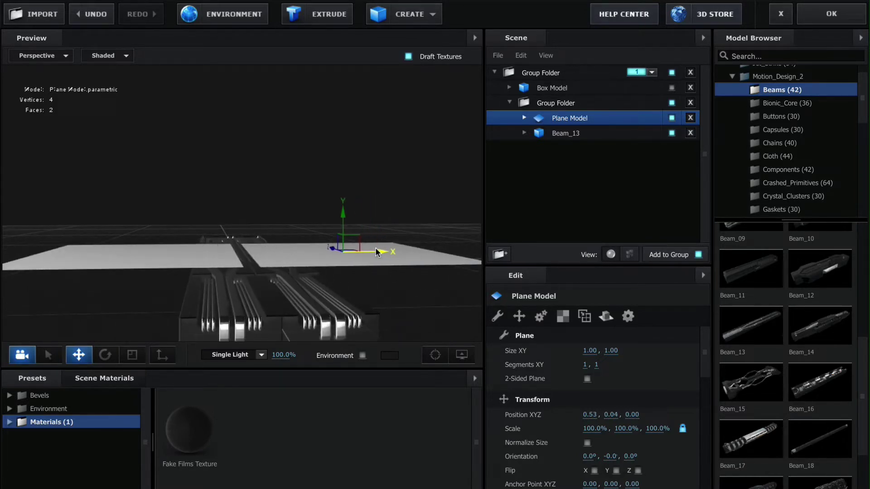
{"action": "left_click_drag", "start_coordinate": [368, 286], "coordinate": [376, 256]}
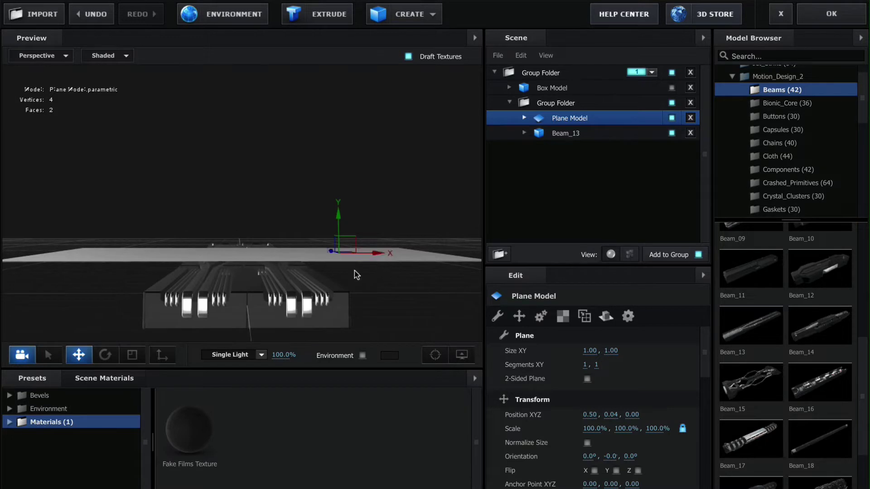
{"action": "left_click_drag", "start_coordinate": [279, 287], "coordinate": [267, 334]}
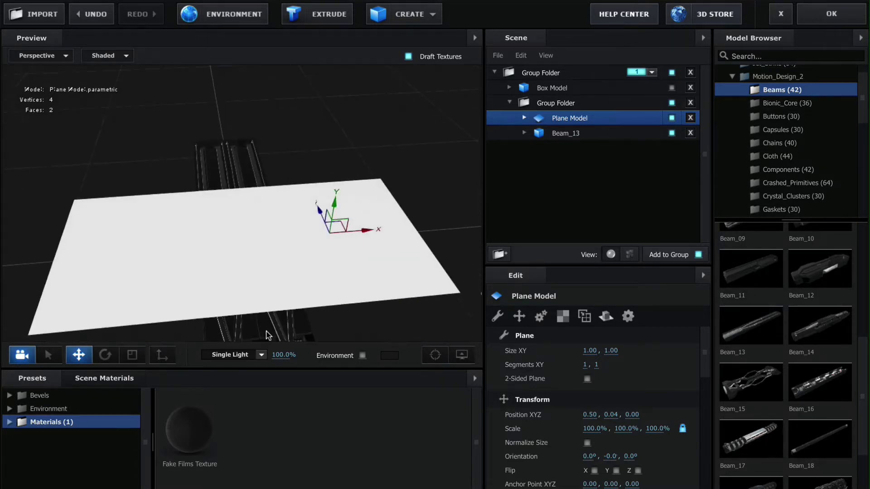
- Stretch the plane's Y size to 2.38 and raise it to Y 0.07
{"action": "scroll", "coordinate": [268, 334], "scroll_direction": "down", "scroll_amount": 3}
{"action": "left_click_drag", "start_coordinate": [607, 345], "coordinate": [681, 357]}
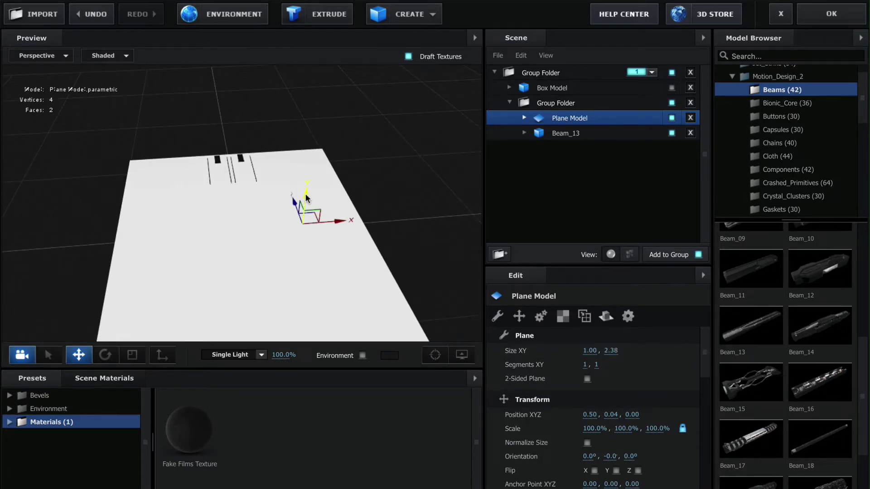
{"action": "left_click_drag", "start_coordinate": [305, 195], "coordinate": [305, 190]}
{"action": "left_click_drag", "start_coordinate": [389, 205], "coordinate": [390, 182]}
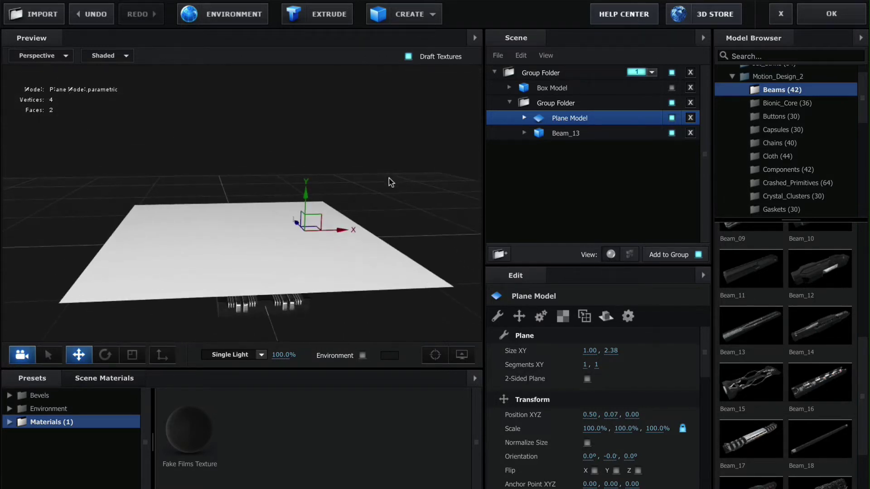
{"action": "left_click_drag", "start_coordinate": [342, 229], "coordinate": [346, 282]}
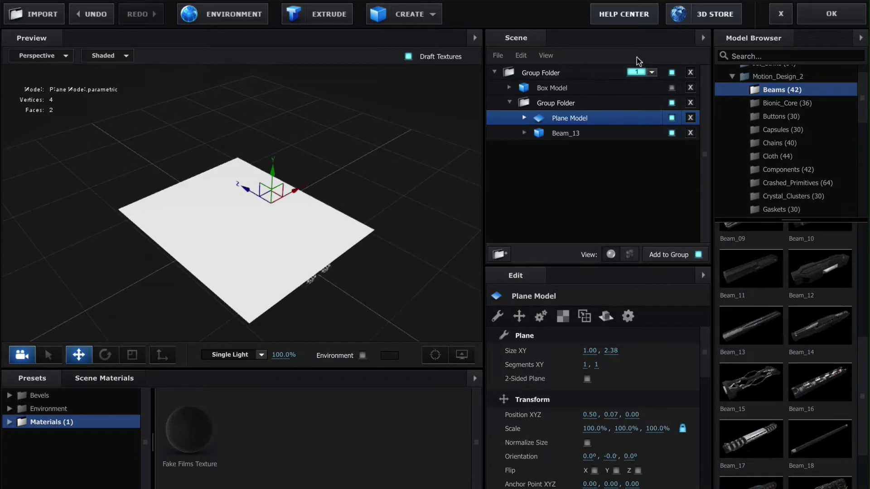
- Show the box again and add a new group folder containing a new plane
{"action": "left_click", "coordinate": [671, 88]}
{"action": "scroll", "coordinate": [358, 218], "scroll_direction": "down", "scroll_amount": 3}
{"action": "left_click", "coordinate": [350, 225]}
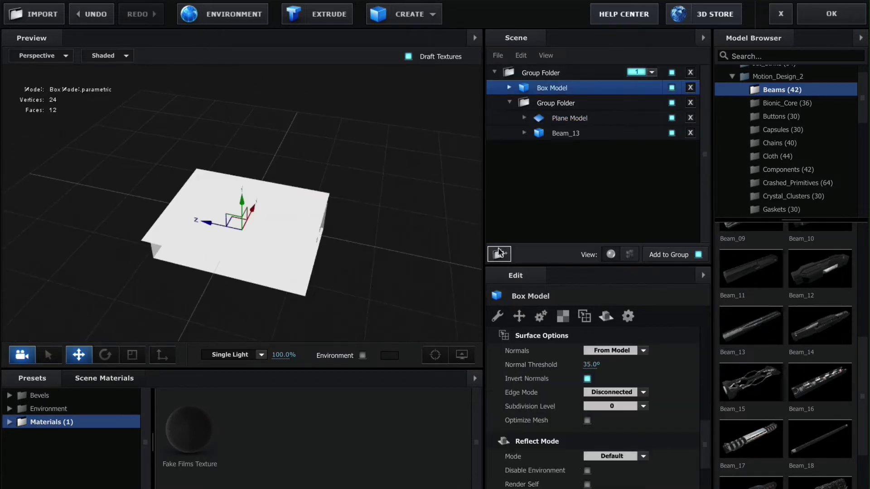
{"action": "left_click", "coordinate": [498, 253]}
{"action": "left_click", "coordinate": [407, 13]}
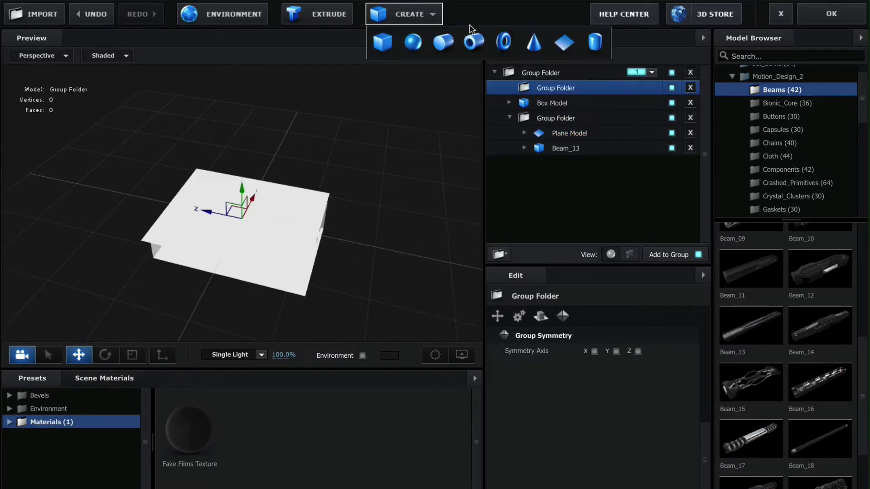
{"action": "left_click", "coordinate": [563, 43]}
- Move the new plane out to Z 1.68 at height Y 0.07
{"action": "left_click_drag", "start_coordinate": [206, 211], "coordinate": [117, 195]}
{"action": "scroll", "coordinate": [215, 264], "scroll_direction": "up", "scroll_amount": 5}
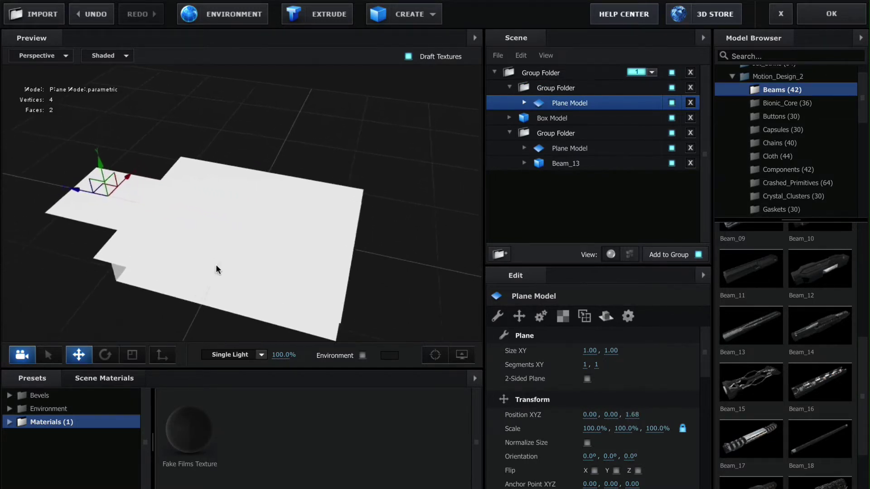
{"action": "left_click_drag", "start_coordinate": [277, 260], "coordinate": [303, 246]}
{"action": "left_click_drag", "start_coordinate": [87, 270], "coordinate": [84, 255]}
{"action": "left_click_drag", "start_coordinate": [149, 265], "coordinate": [33, 247]}
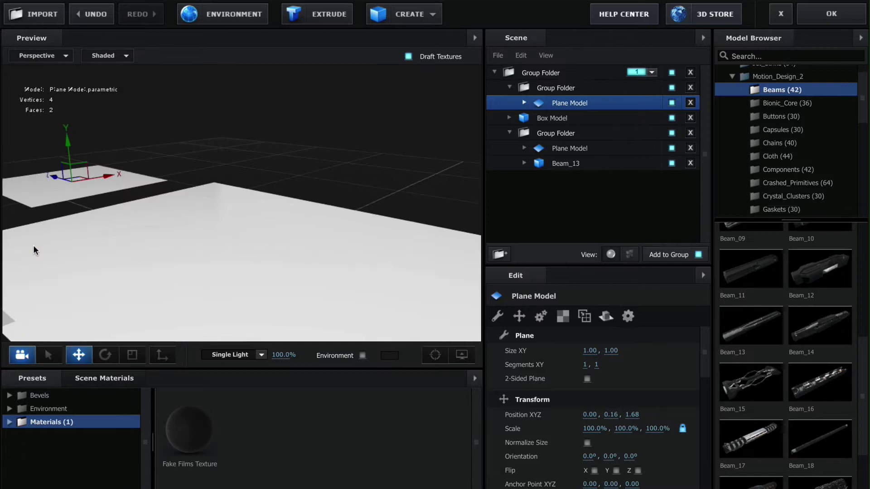
{"action": "left_click_drag", "start_coordinate": [193, 246], "coordinate": [282, 297]}
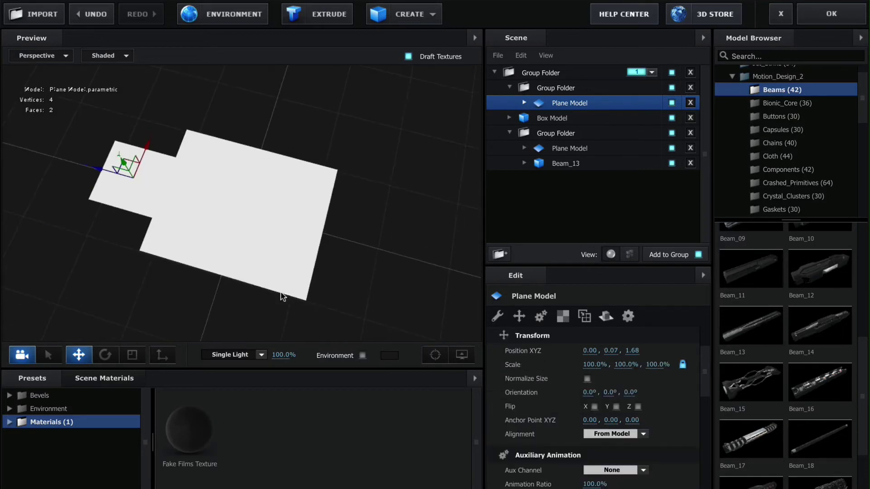
- Widen the new plane's X size to 3.52
{"action": "left_click", "coordinate": [497, 315]}
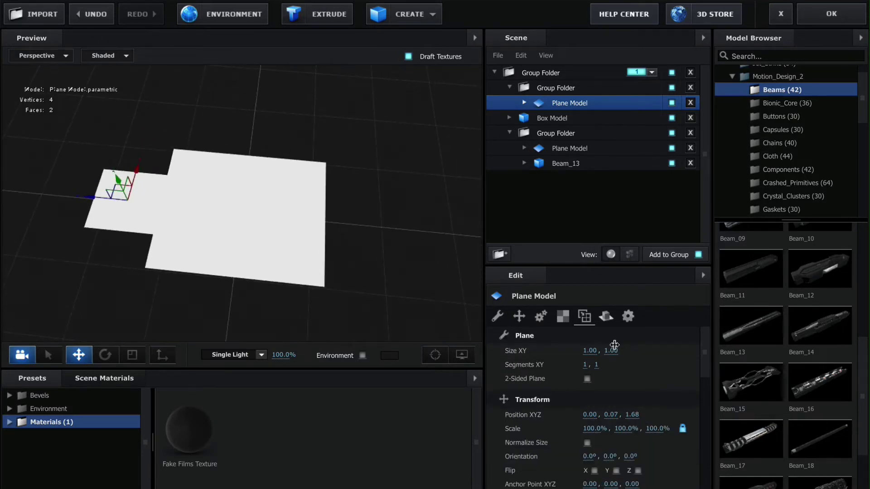
{"action": "left_click_drag", "start_coordinate": [658, 337], "coordinate": [659, 336]}
{"action": "key", "text": "ctrl+z"}
{"action": "left_click_drag", "start_coordinate": [591, 351], "coordinate": [717, 330]}
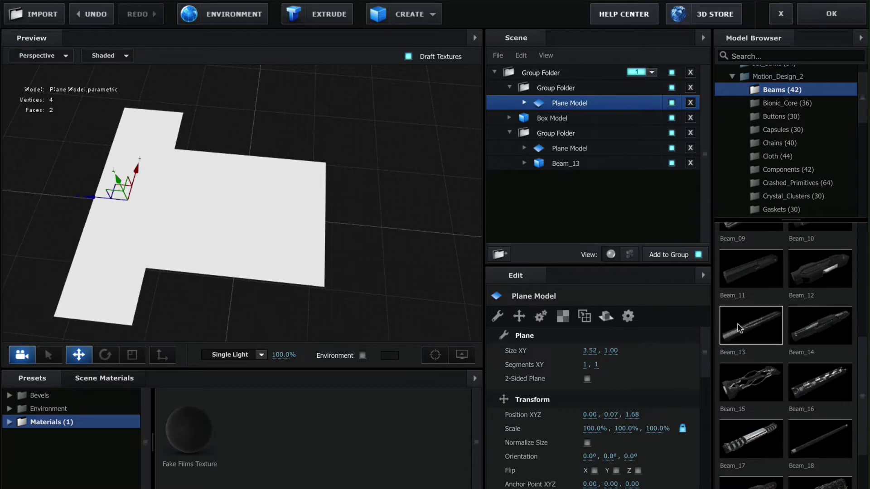
- Mirror the new plane's group folder across the Z axis
{"action": "left_click", "coordinate": [571, 87]}
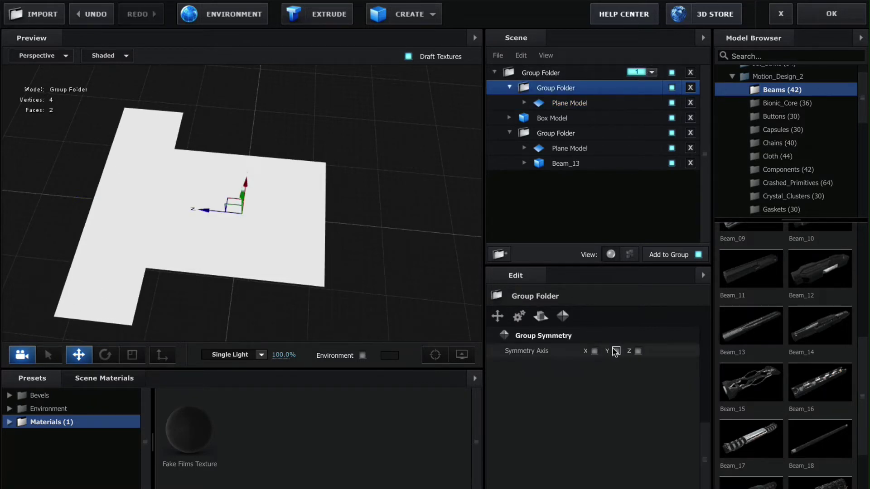
{"action": "left_click", "coordinate": [637, 351]}
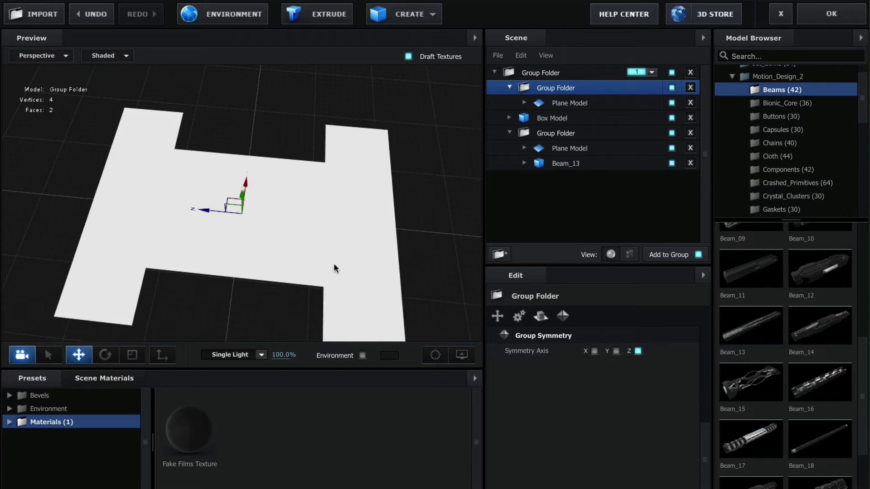
{"action": "scroll", "coordinate": [334, 264], "scroll_direction": "up", "scroll_amount": 5}
{"action": "left_click_drag", "start_coordinate": [333, 264], "coordinate": [369, 243]}
{"action": "scroll", "coordinate": [369, 243], "scroll_direction": "down", "scroll_amount": 10}
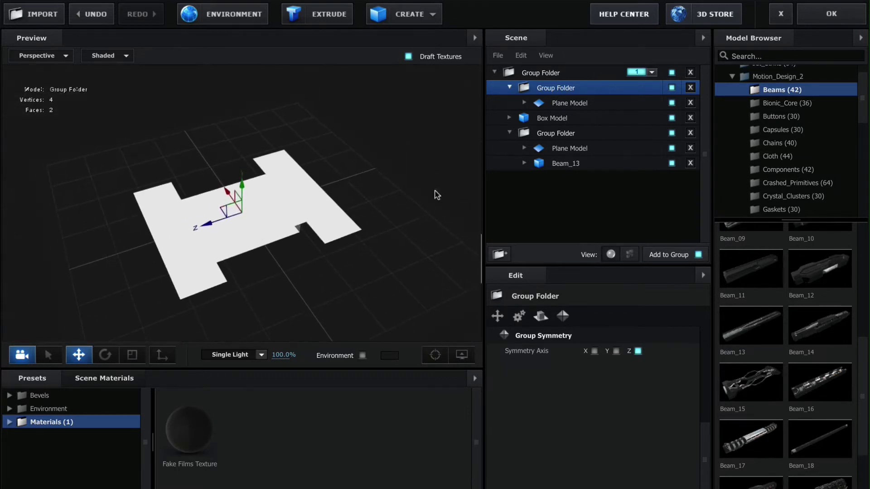
- Enable Matte Shadow on the wide plane's Default material
{"action": "left_click", "coordinate": [524, 103]}
{"action": "left_click", "coordinate": [577, 118]}
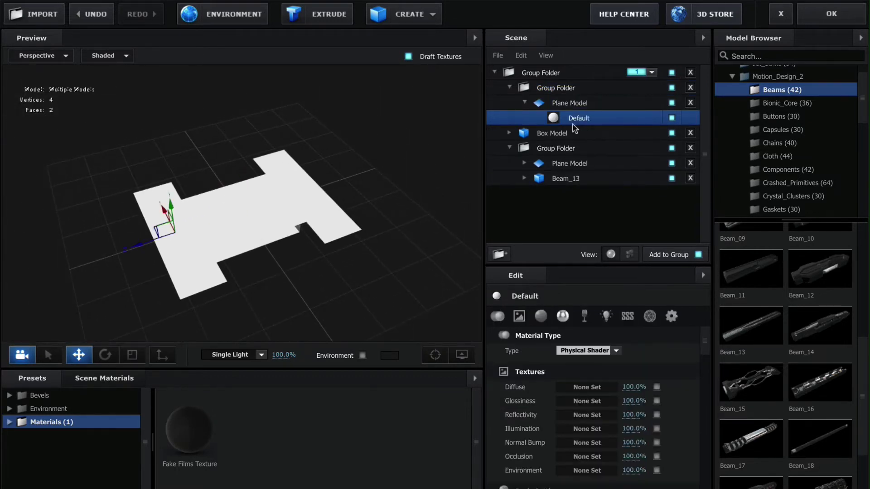
{"action": "left_click", "coordinate": [671, 316]}
{"action": "scroll", "coordinate": [631, 401], "scroll_direction": "down", "scroll_amount": 2}
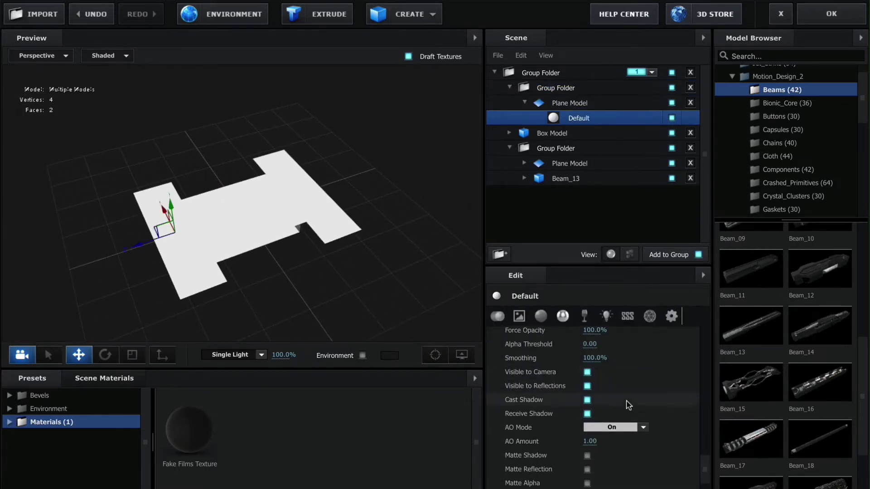
{"action": "left_click", "coordinate": [587, 455]}
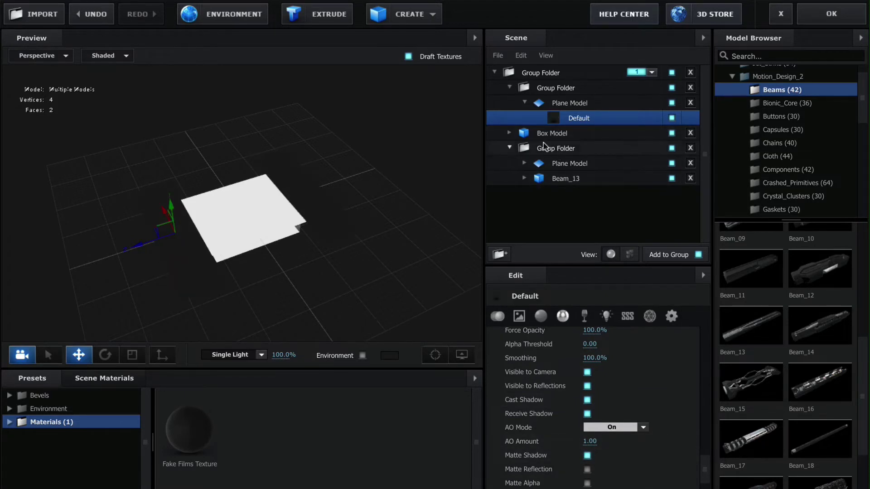
- Select the original plane beside the beam and show its advanced settings
{"action": "left_click", "coordinate": [542, 148]}
{"action": "left_click", "coordinate": [550, 163]}
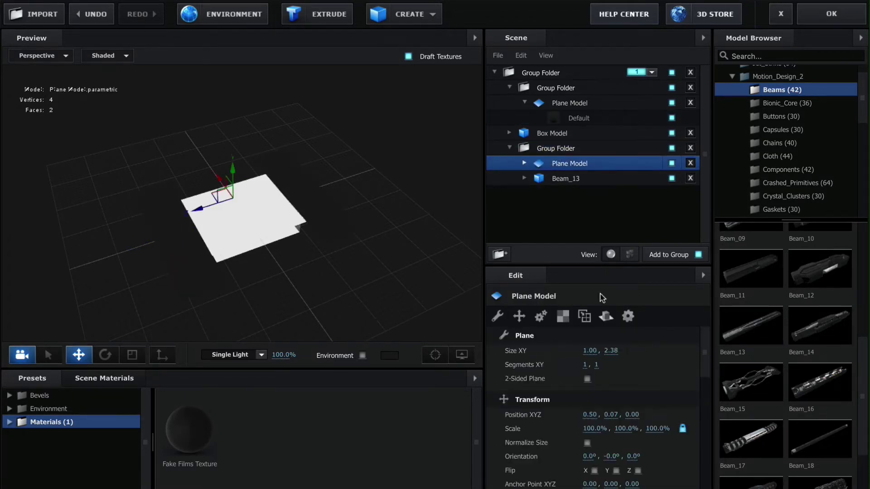
{"action": "left_click", "coordinate": [629, 317]}
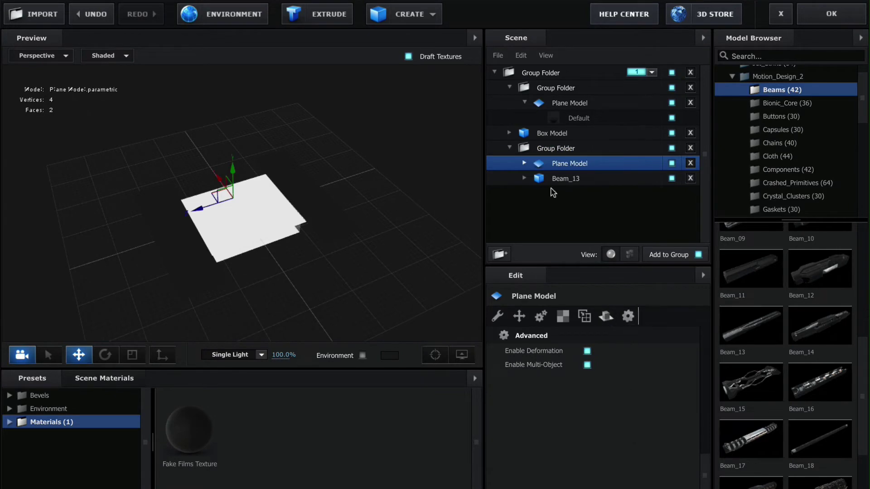
- Apply the scene and create a Group 1 null from Group Utilities
{"action": "left_click", "coordinate": [834, 14]}
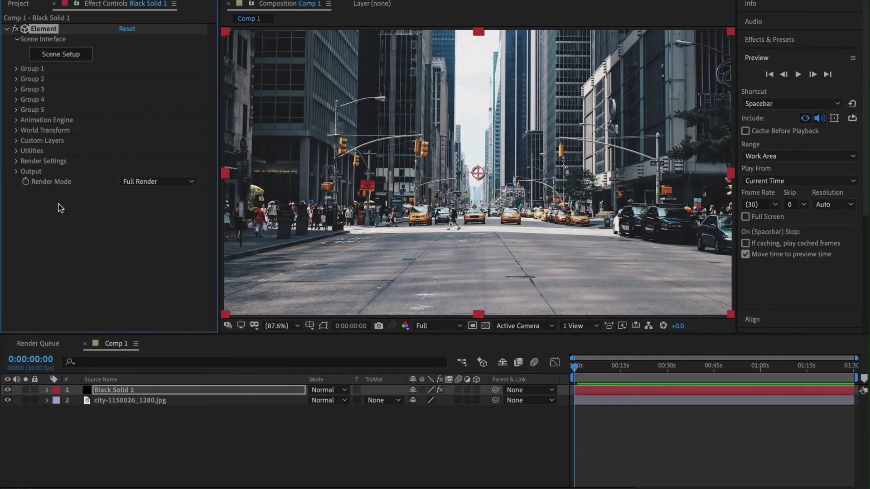
{"action": "left_click", "coordinate": [15, 69]}
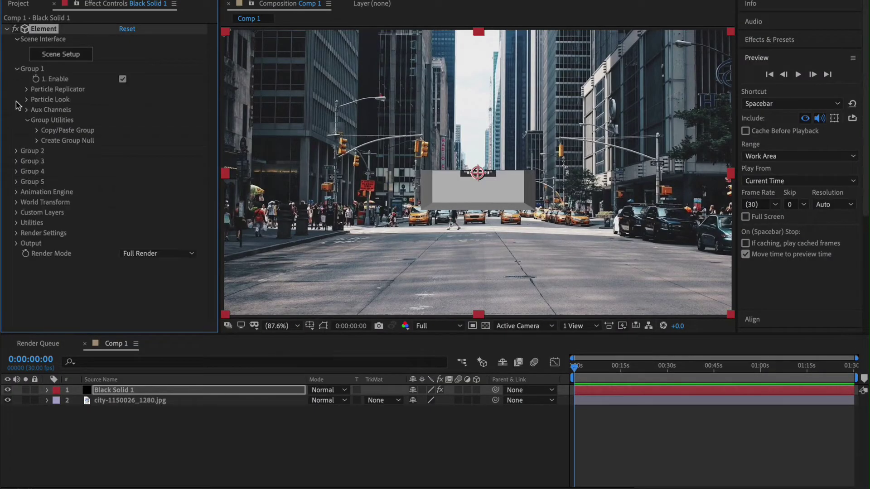
{"action": "left_click", "coordinate": [37, 140]}
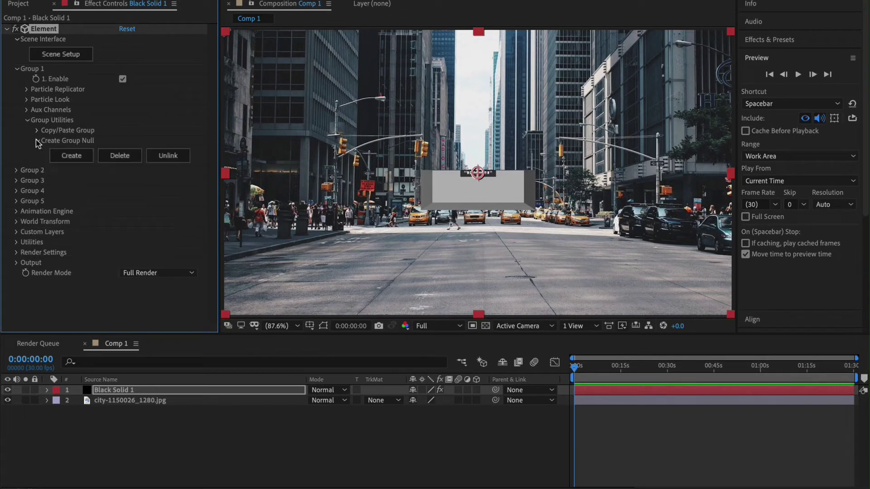
{"action": "left_click", "coordinate": [71, 155]}
- Lower the Group 1 Null onto the street and scale it to 208%
{"action": "left_click", "coordinate": [148, 390]}
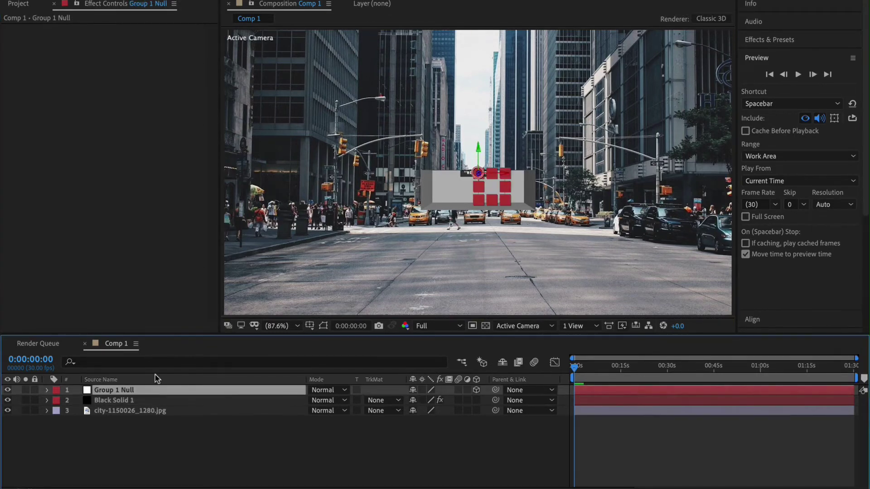
{"action": "left_click_drag", "start_coordinate": [477, 145], "coordinate": [476, 250]}
{"action": "key", "text": "s"}
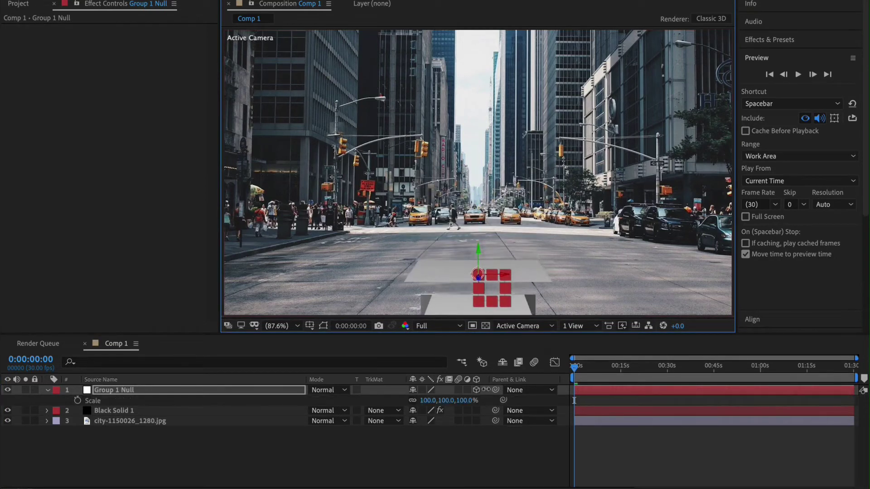
{"action": "left_click_drag", "start_coordinate": [427, 401], "coordinate": [441, 401]}
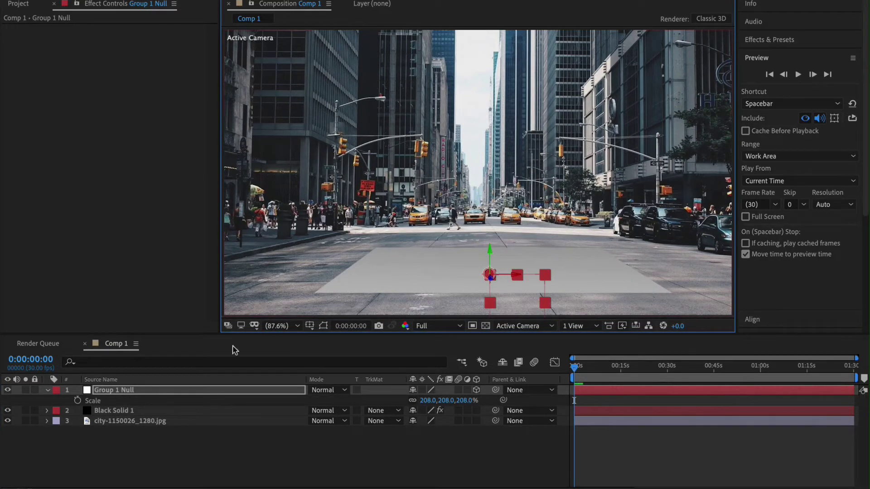
{"action": "left_click", "coordinate": [117, 409]}
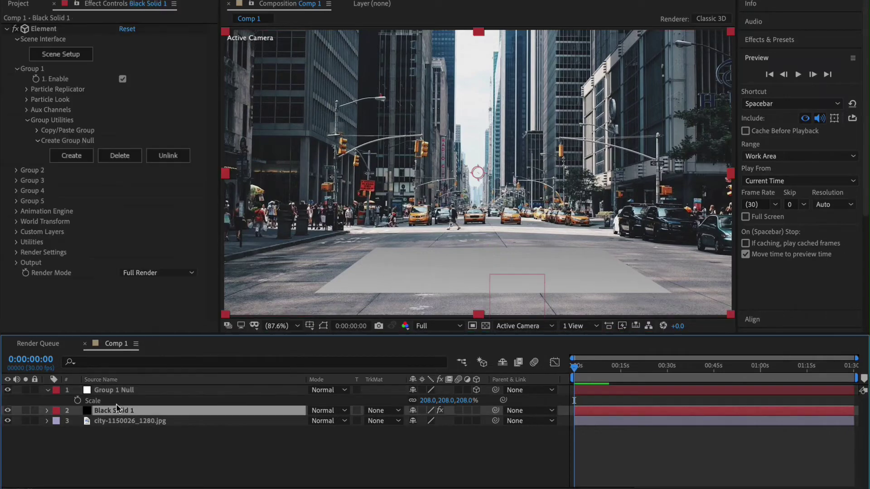
- Enable Matte Shadow on the second plane's Default material in Scene Setup
{"action": "left_click", "coordinate": [80, 55]}
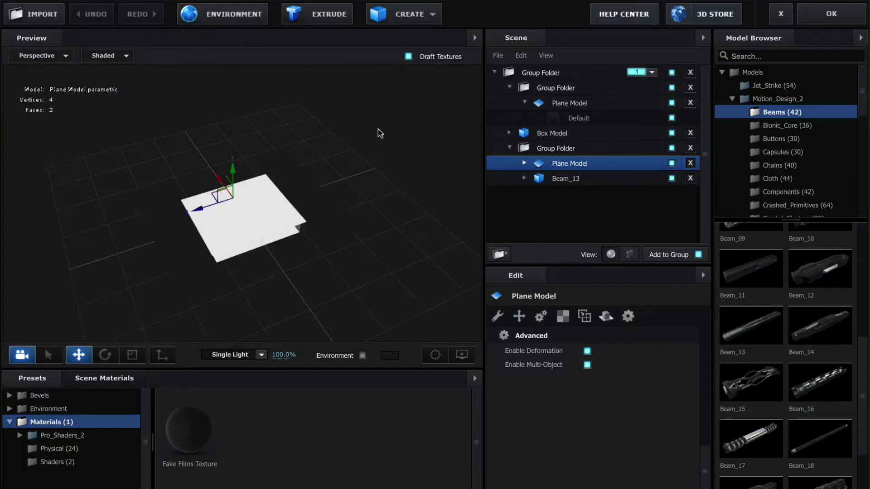
{"action": "left_click", "coordinate": [524, 164]}
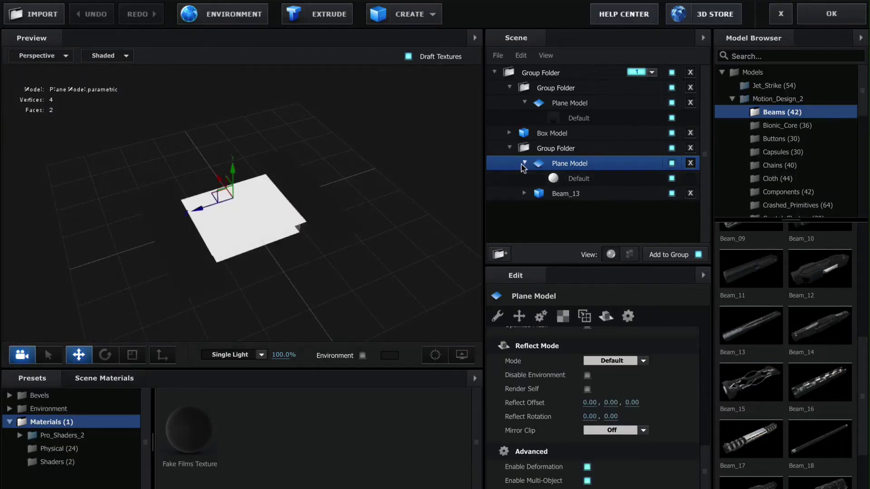
{"action": "left_click", "coordinate": [549, 176]}
{"action": "left_click", "coordinate": [671, 315]}
{"action": "scroll", "coordinate": [623, 426], "scroll_direction": "down", "scroll_amount": 3}
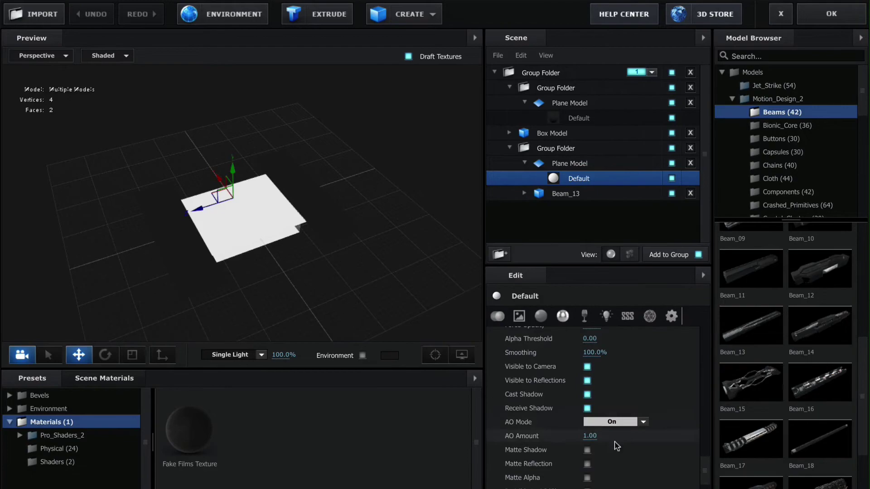
{"action": "left_click", "coordinate": [587, 450]}
{"action": "left_click", "coordinate": [813, 14]}
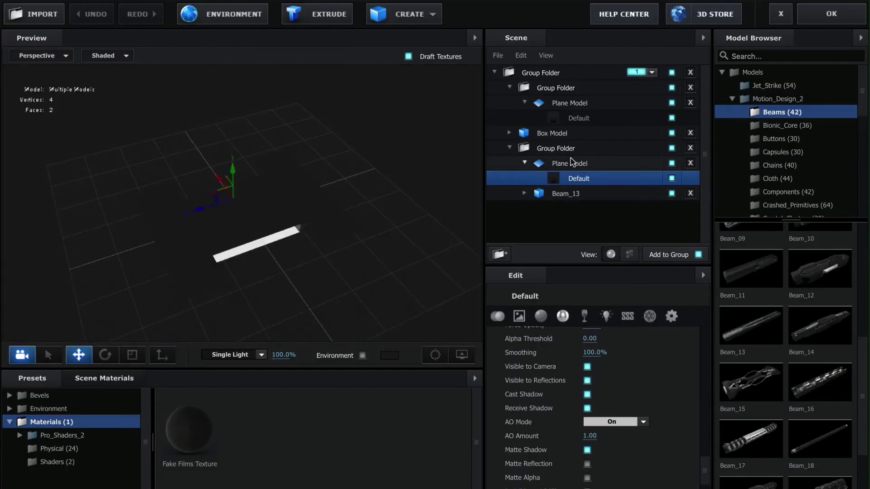
- Assign the second plane and Beam_13 to Aux Channel 1
{"action": "left_click", "coordinate": [571, 163]}
{"action": "left_click", "coordinate": [519, 316]}
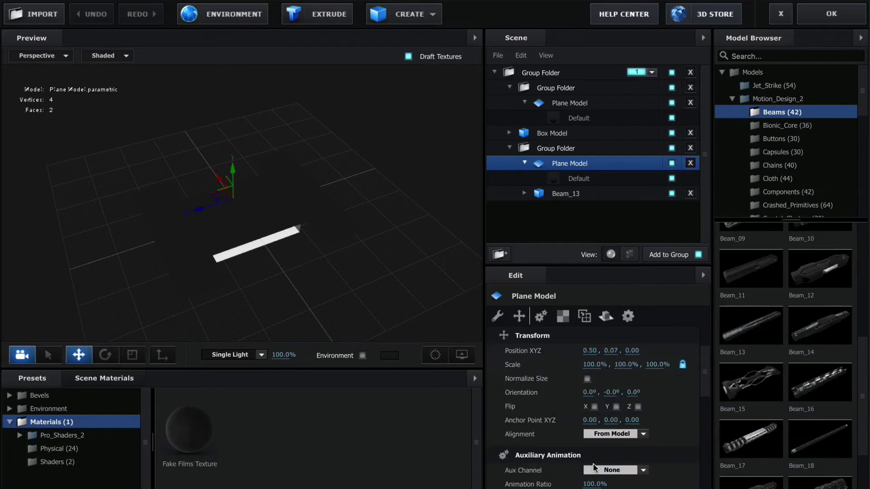
{"action": "left_click", "coordinate": [611, 470]}
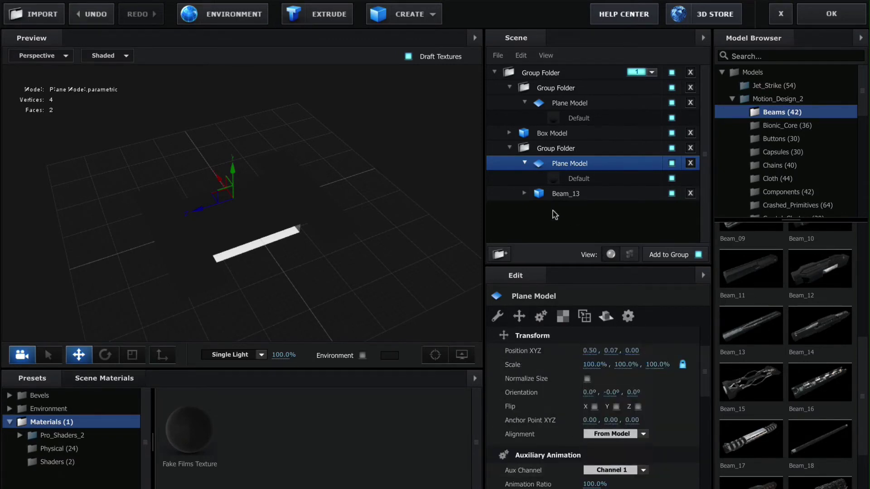
{"action": "left_click", "coordinate": [559, 191]}
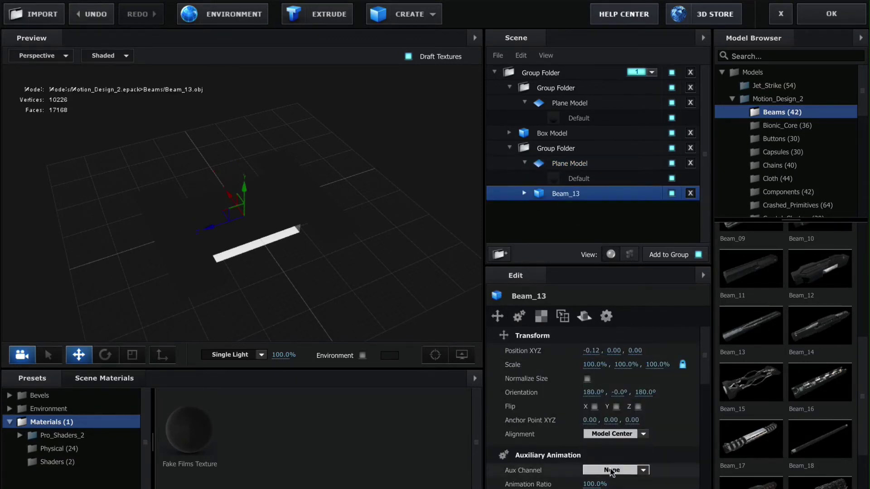
{"action": "left_click", "coordinate": [612, 470]}
{"action": "left_click", "coordinate": [617, 358]}
{"action": "left_click", "coordinate": [539, 73]}
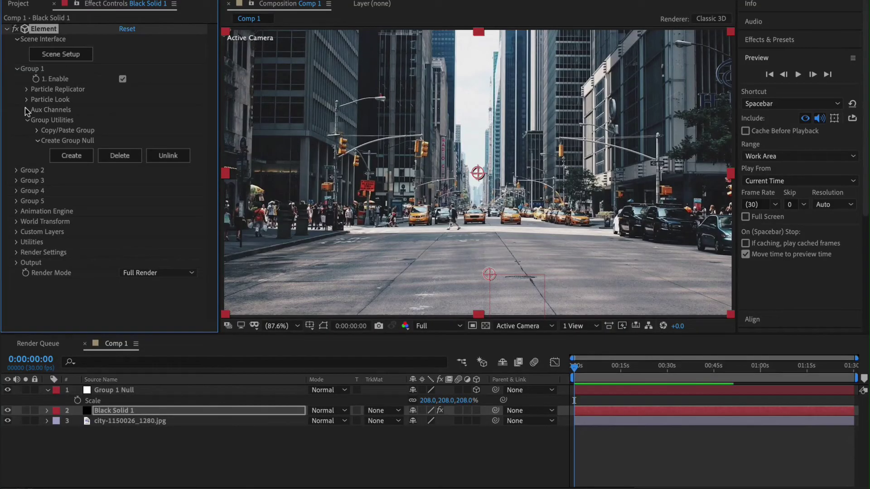
- Set Group 1's Aux Channel 1 first Position value to 0.17
{"action": "left_click", "coordinate": [26, 110]}
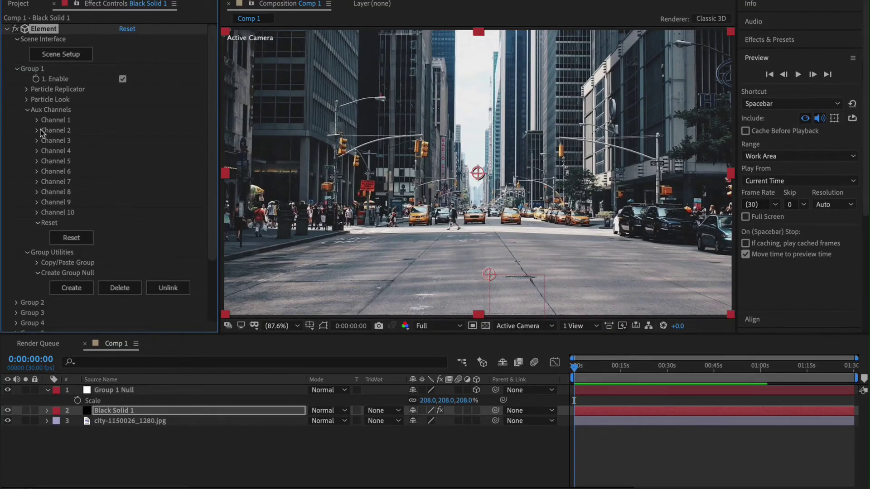
{"action": "left_click", "coordinate": [36, 120]}
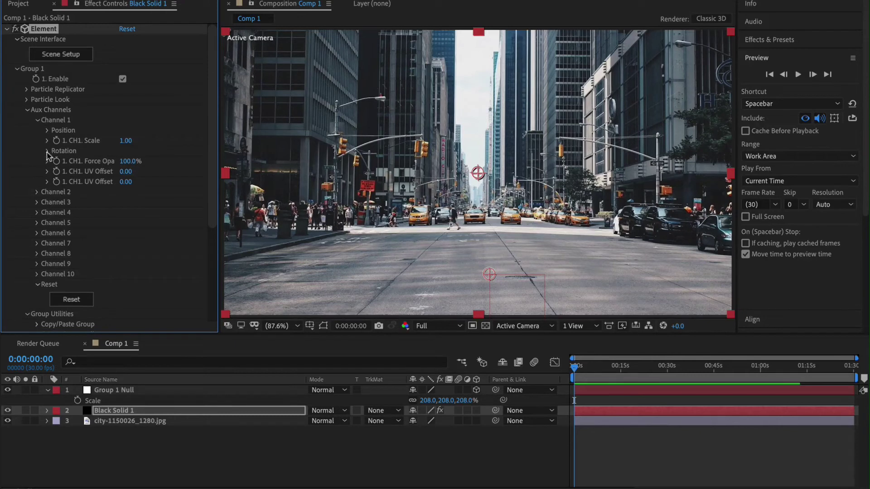
{"action": "left_click", "coordinate": [47, 130]}
{"action": "mouse_move", "coordinate": [127, 140]}
{"action": "left_mouse_down"}
{"action": "mouse_move", "coordinate": [171, 141]}
{"action": "mouse_move", "coordinate": [141, 140]}
{"action": "left_mouse_up"}
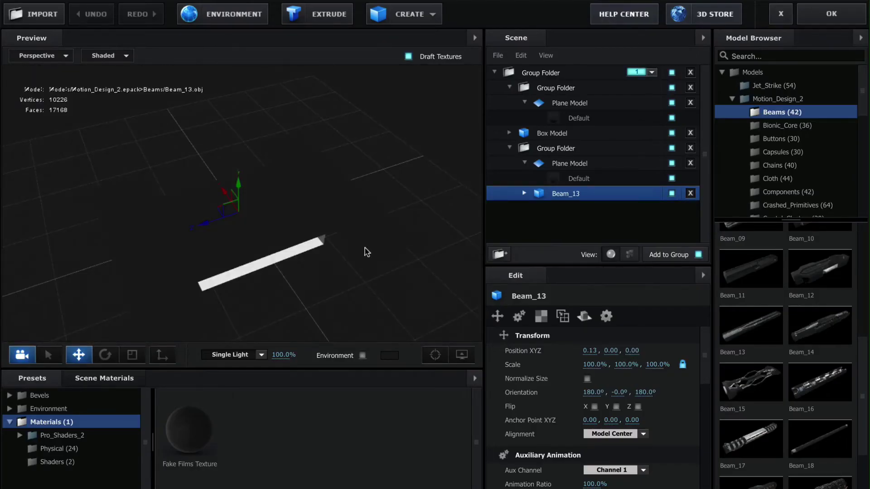
- Orbit around the beam, hide and reshow the second Plane Model, then select it and apply
{"action": "left_click_drag", "start_coordinate": [364, 247], "coordinate": [391, 243]}
{"action": "scroll", "coordinate": [297, 271], "scroll_direction": "up", "scroll_amount": 5}
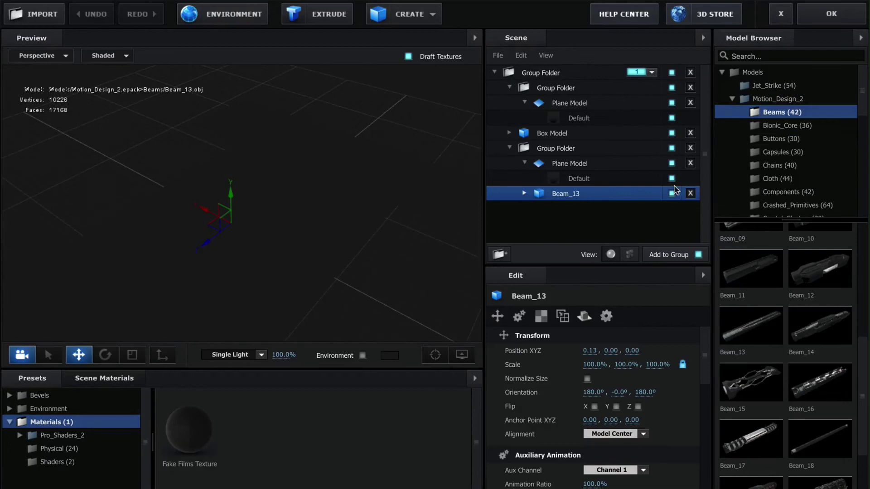
{"action": "left_click", "coordinate": [671, 163]}
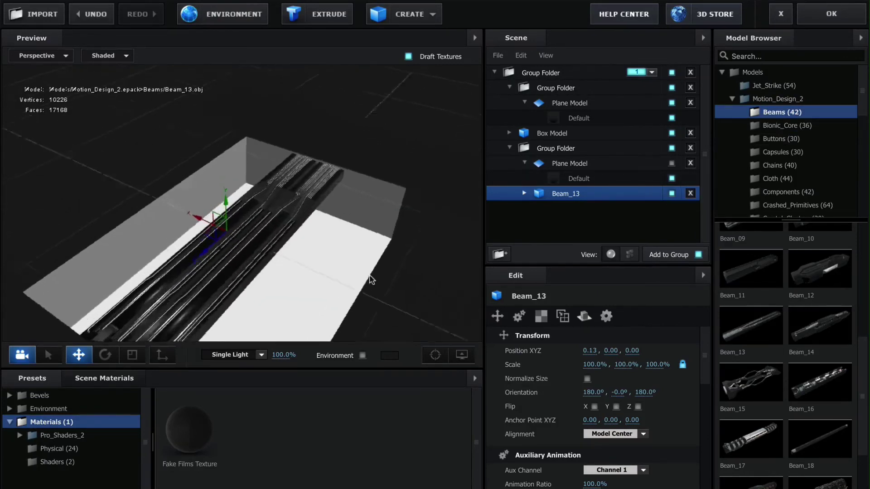
{"action": "left_click_drag", "start_coordinate": [370, 279], "coordinate": [397, 269]}
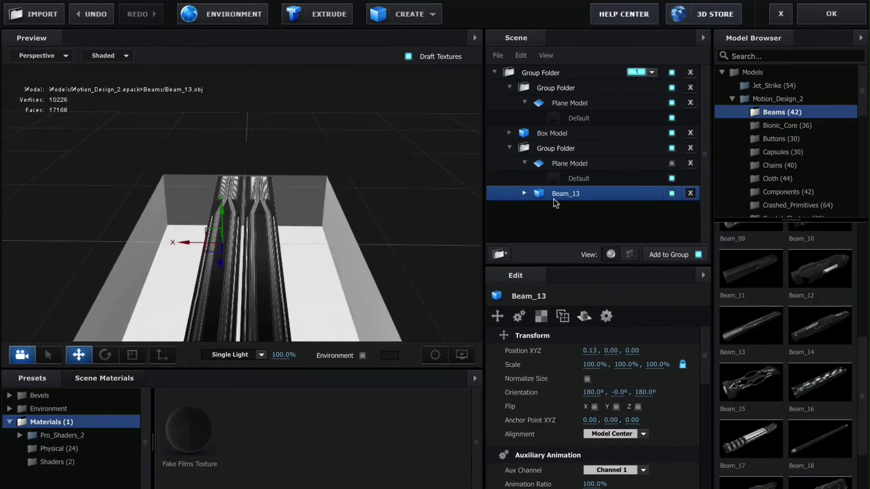
{"action": "left_click", "coordinate": [671, 164]}
{"action": "left_click", "coordinate": [561, 169]}
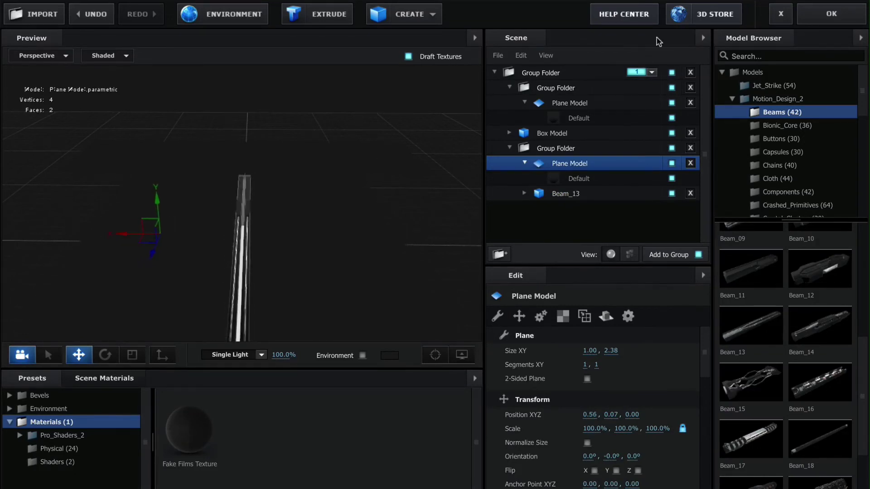
{"action": "left_click", "coordinate": [829, 14]}
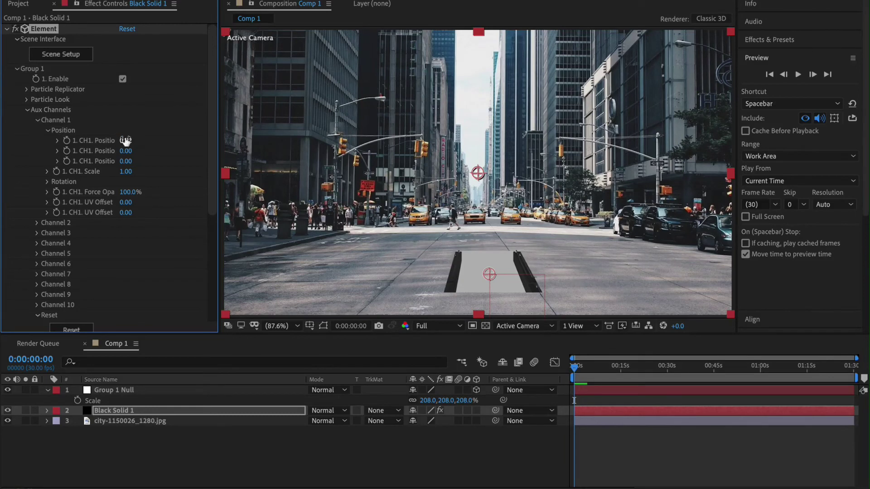
- Slide the beams apart by setting Channel 1's first position to 0.32, briefly checking Render Settings
{"action": "left_click_drag", "start_coordinate": [123, 139], "coordinate": [146, 147]}
{"action": "scroll", "coordinate": [124, 244], "scroll_direction": "down", "scroll_amount": 5}
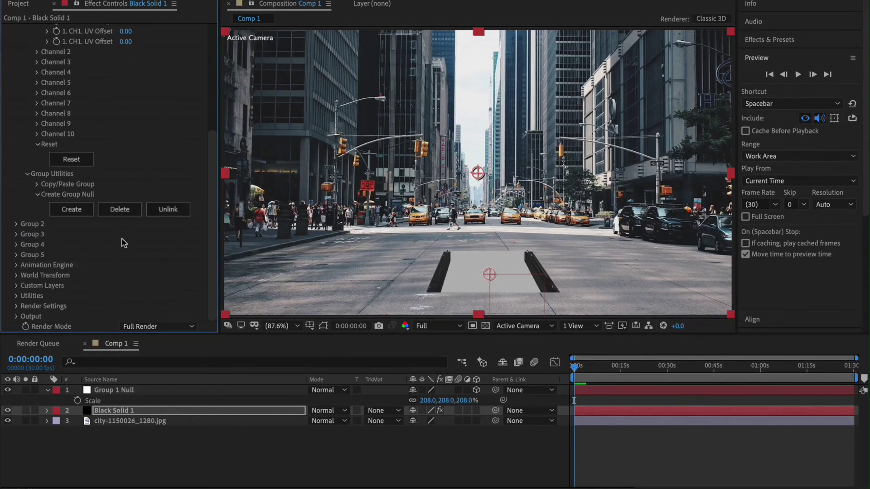
{"action": "left_click", "coordinate": [13, 308]}
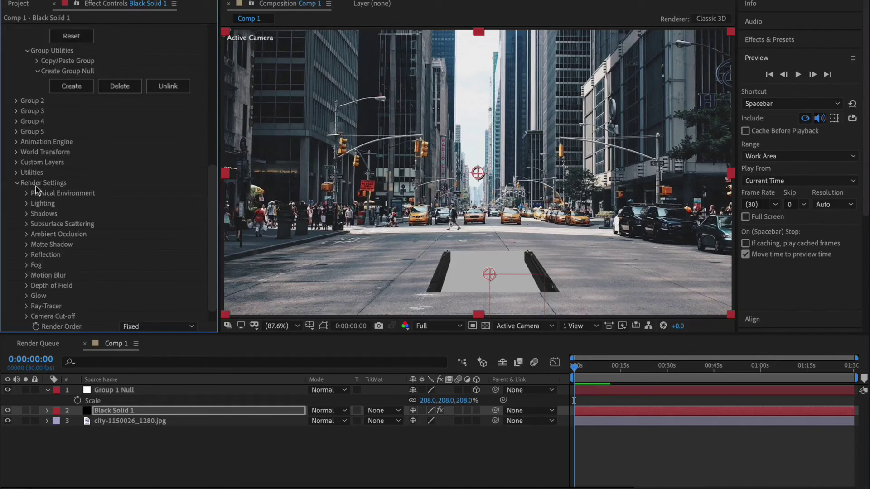
{"action": "left_click", "coordinate": [16, 182]}
- Collapse Group 1's settings and select the Group 1 Null layer
{"action": "scroll", "coordinate": [17, 73], "scroll_direction": "up", "scroll_amount": 5}
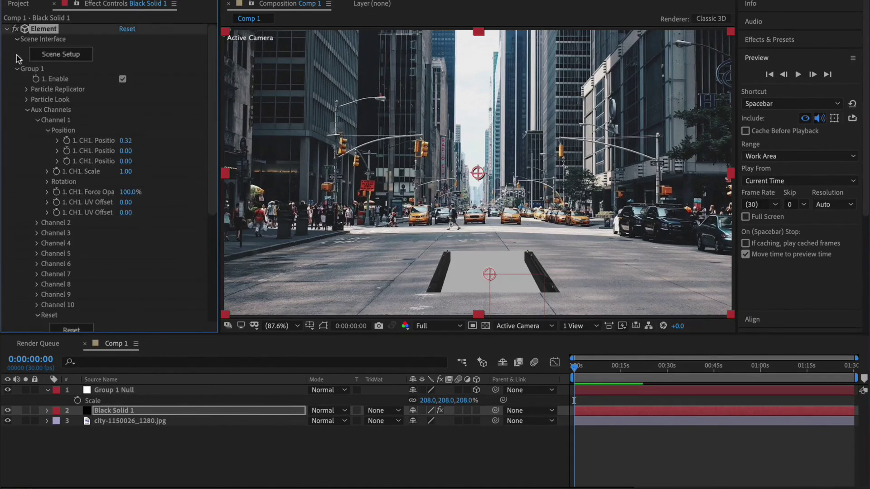
{"action": "left_click", "coordinate": [15, 68]}
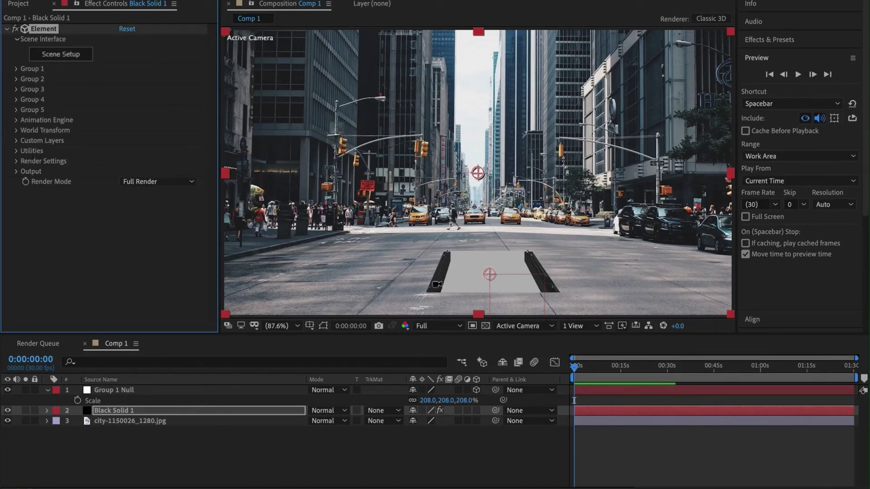
{"action": "left_click", "coordinate": [156, 391]}
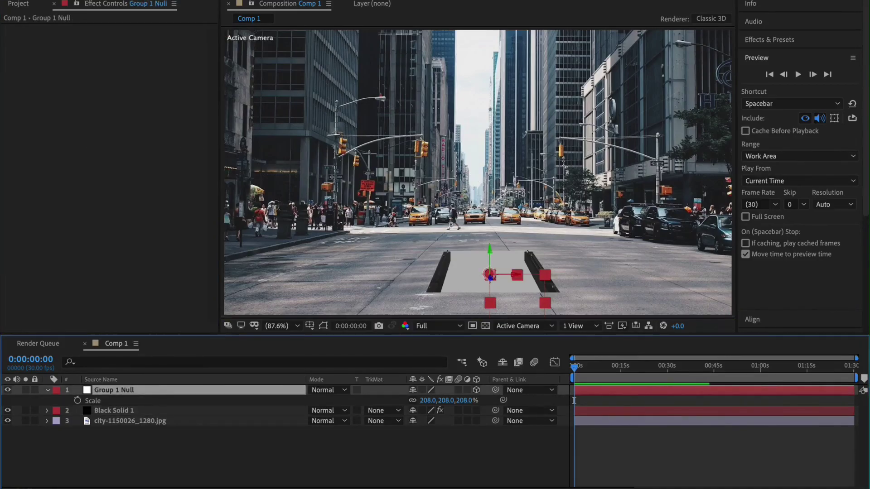